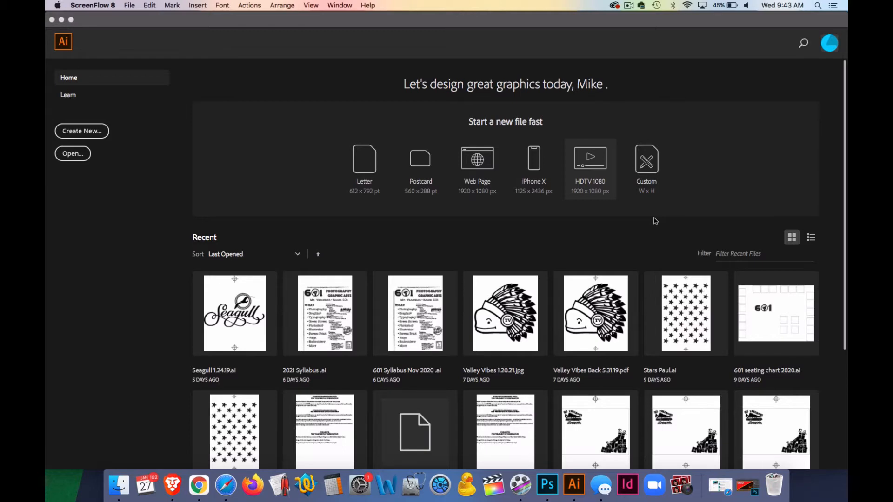
Step: Create a new Letter document, 8.5 x 11 in portrait, with units in inches and RGB color mode
{"action": "left_click", "coordinate": [85, 132]}
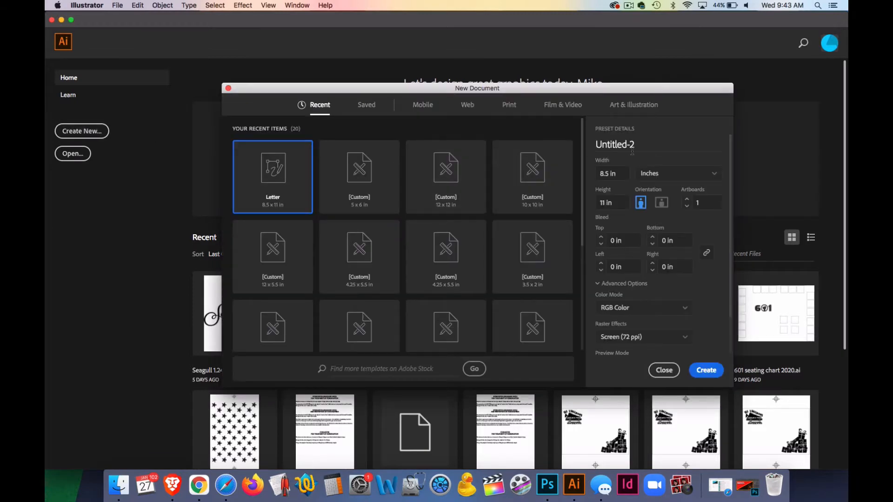
{"action": "left_click", "coordinate": [628, 231]}
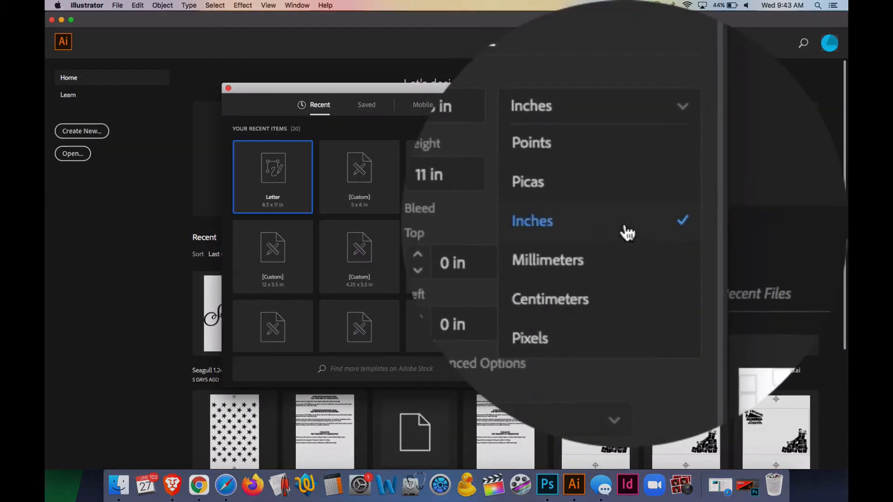
{"action": "left_click", "coordinate": [623, 229]}
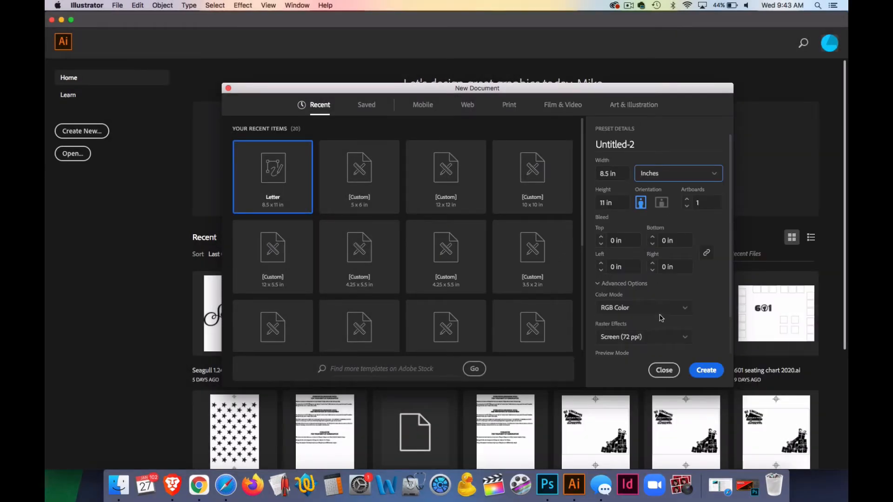
{"action": "scroll", "coordinate": [631, 320], "scroll_direction": "down", "scroll_amount": 2}
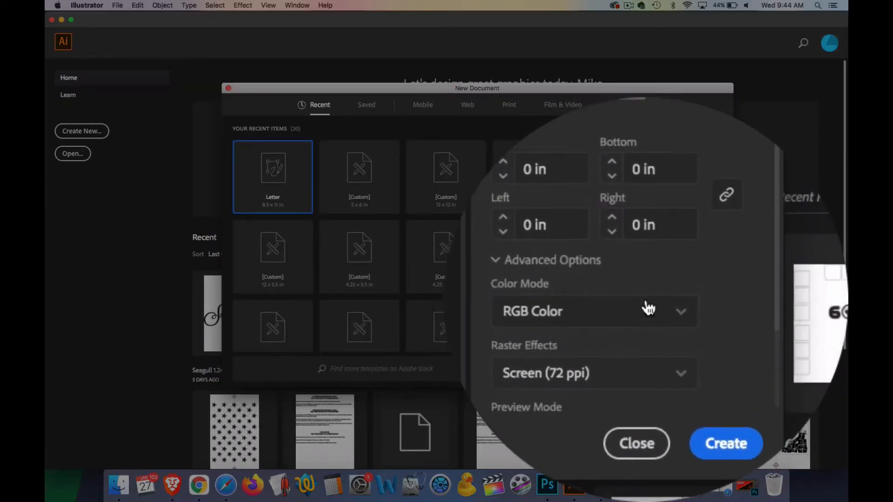
{"action": "left_click", "coordinate": [644, 303]}
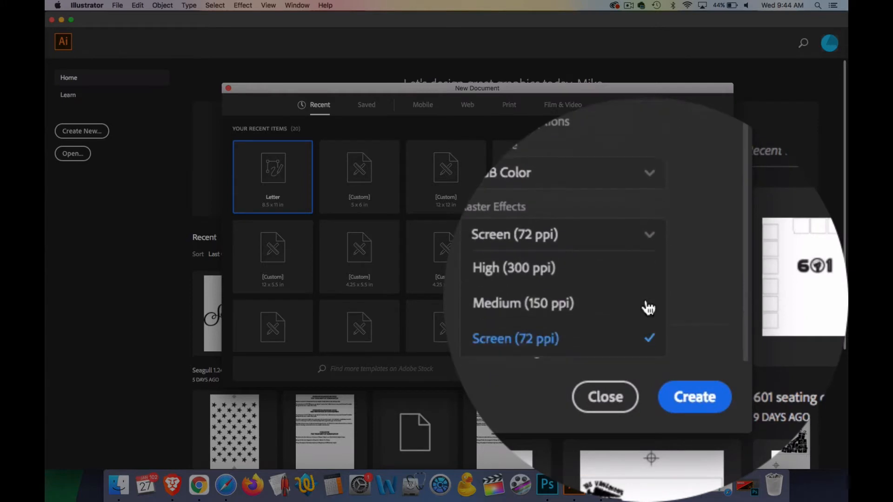
{"action": "left_click", "coordinate": [647, 307]}
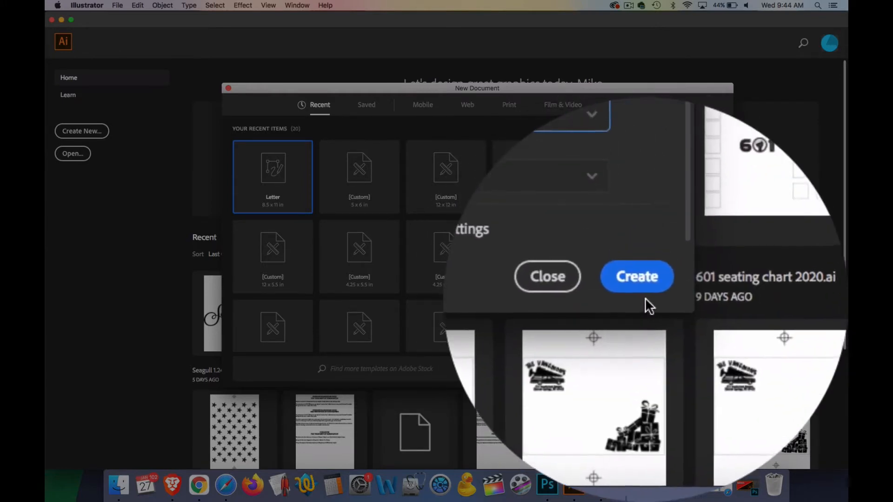
{"action": "left_click", "coordinate": [644, 305]}
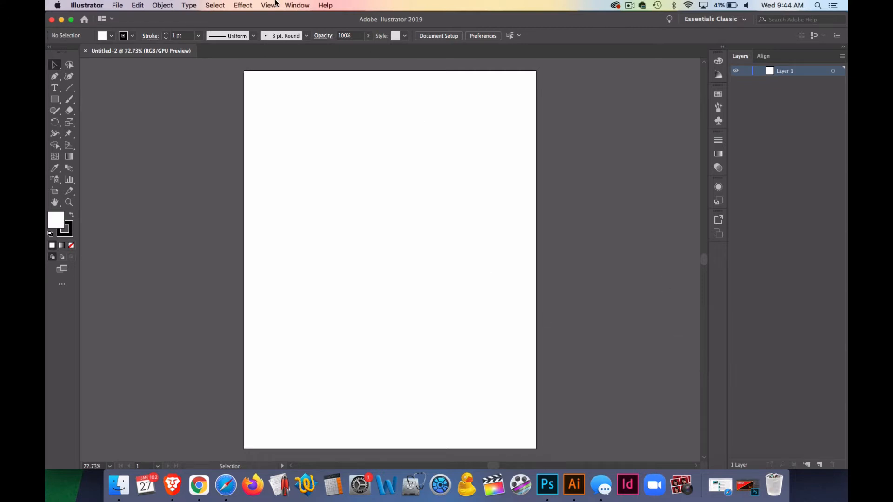
Step: Switch the workspace to Essentials Classic
{"action": "left_click", "coordinate": [296, 5]}
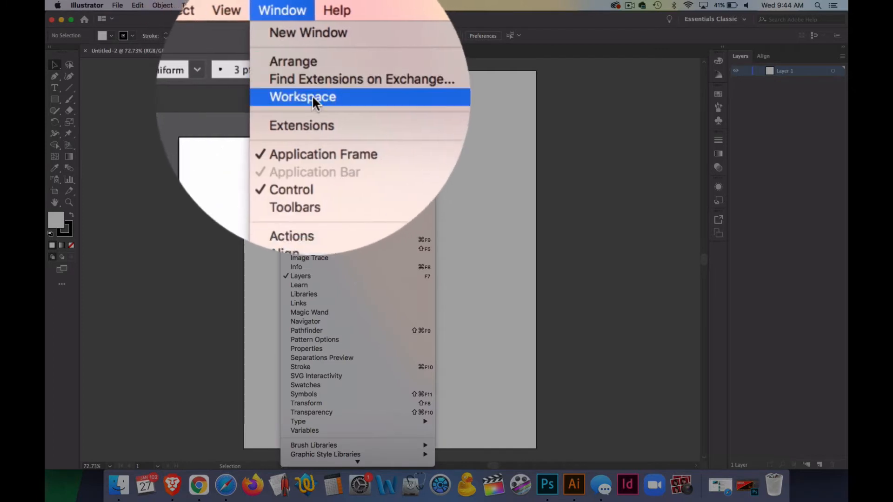
{"action": "mouse_move", "coordinate": [303, 51]}
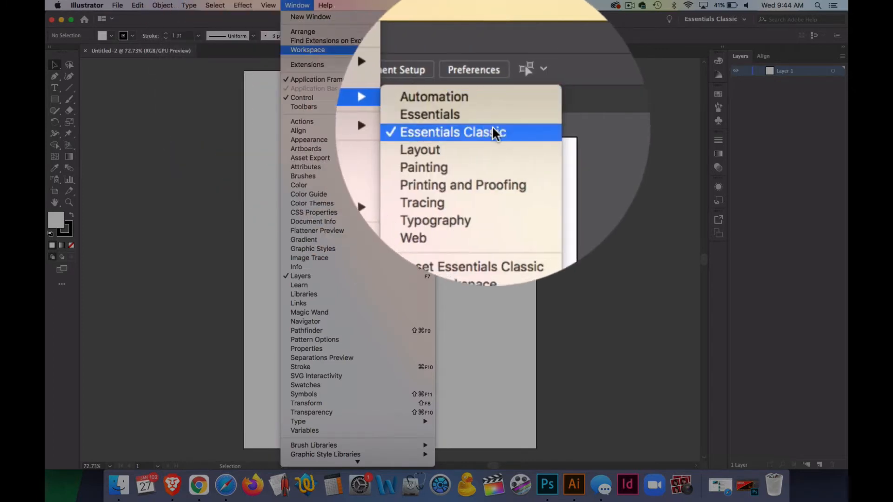
{"action": "left_click", "coordinate": [493, 134]}
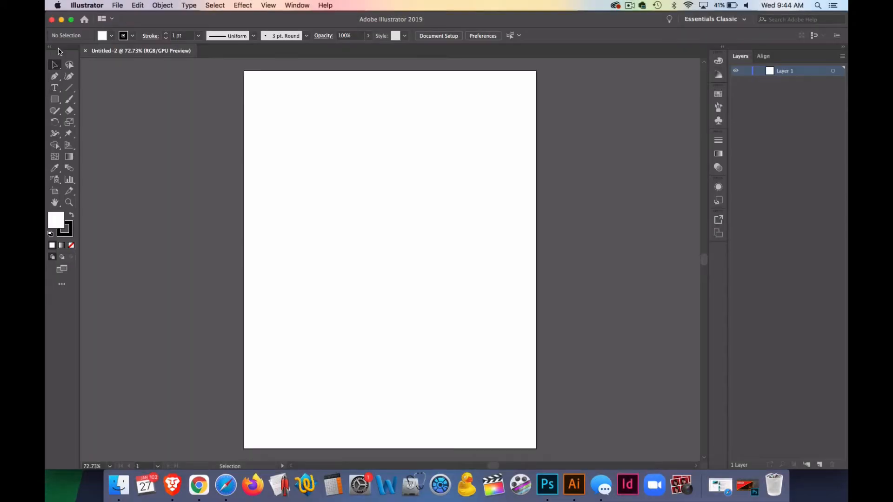
Step: Undock the tools panel, float it over the artboard and close it
{"action": "left_click_drag", "start_coordinate": [60, 48], "coordinate": [176, 80]}
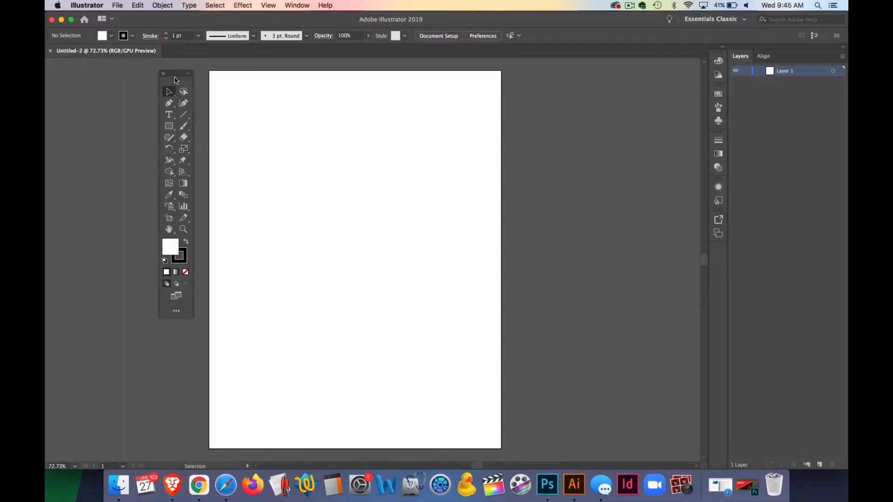
{"action": "left_click_drag", "start_coordinate": [177, 79], "coordinate": [141, 91]}
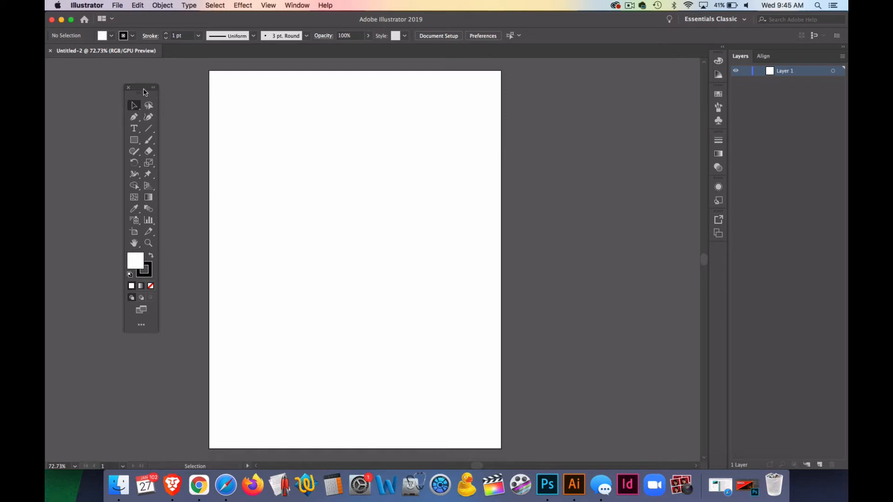
{"action": "left_click_drag", "start_coordinate": [144, 91], "coordinate": [404, 122]}
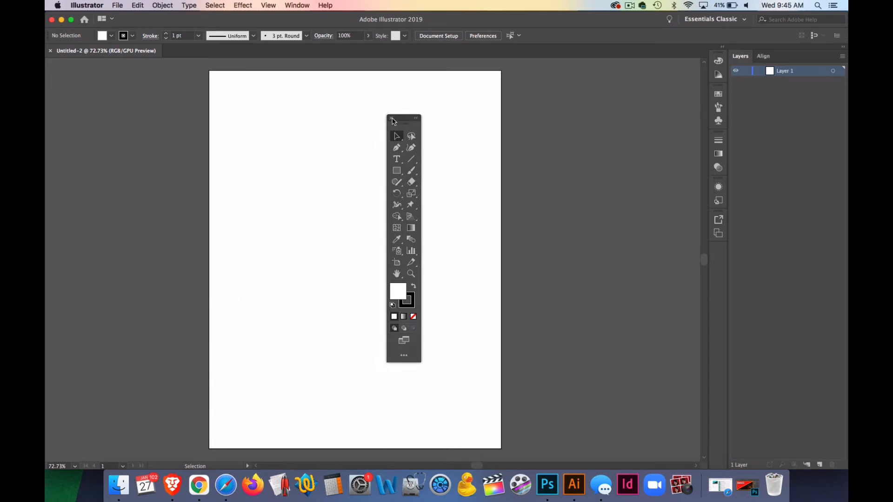
{"action": "left_click", "coordinate": [391, 118]}
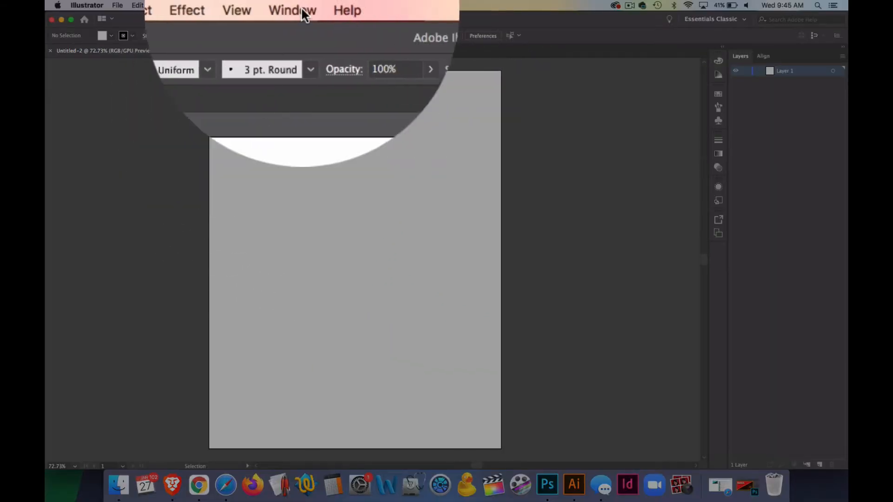
Step: Reset the Essentials Classic workspace to its default panel layout
{"action": "left_click", "coordinate": [302, 5]}
{"action": "mouse_move", "coordinate": [309, 49]}
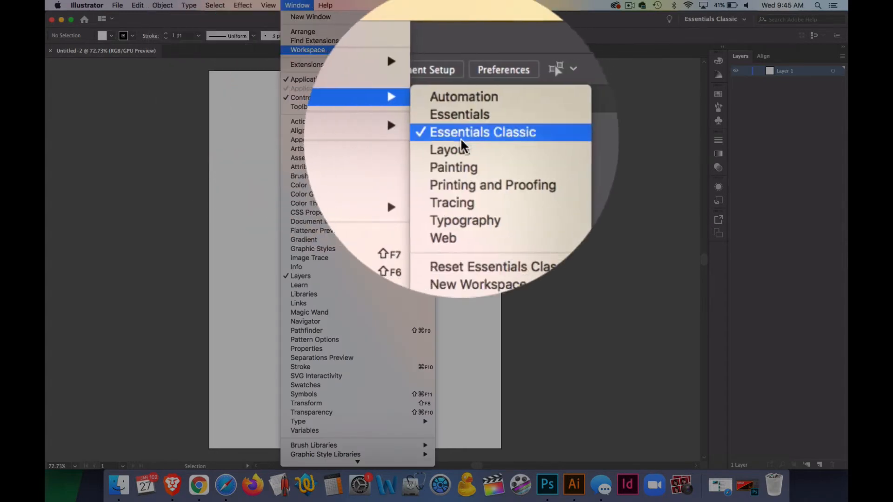
{"action": "left_click", "coordinate": [467, 154]}
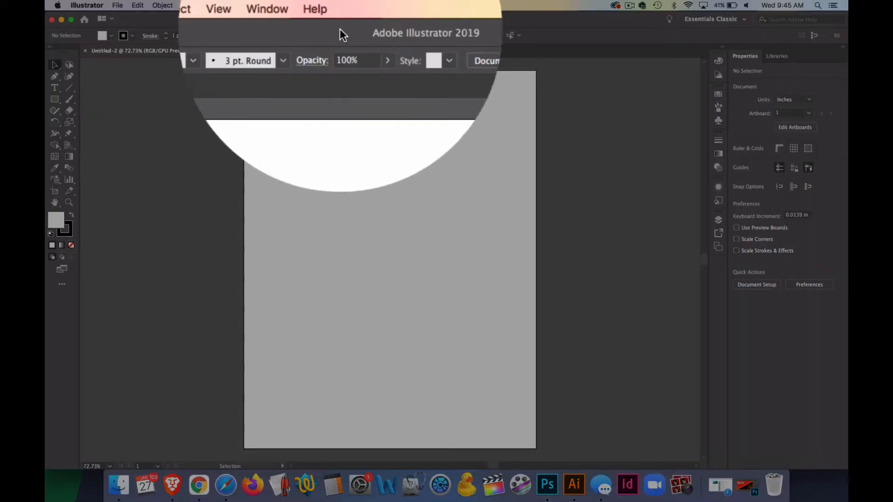
Step: Show the Layers panel, dock it beside Properties and Libraries, and collapse the remaining Asset Export and Artboards group
{"action": "left_click", "coordinate": [297, 5]}
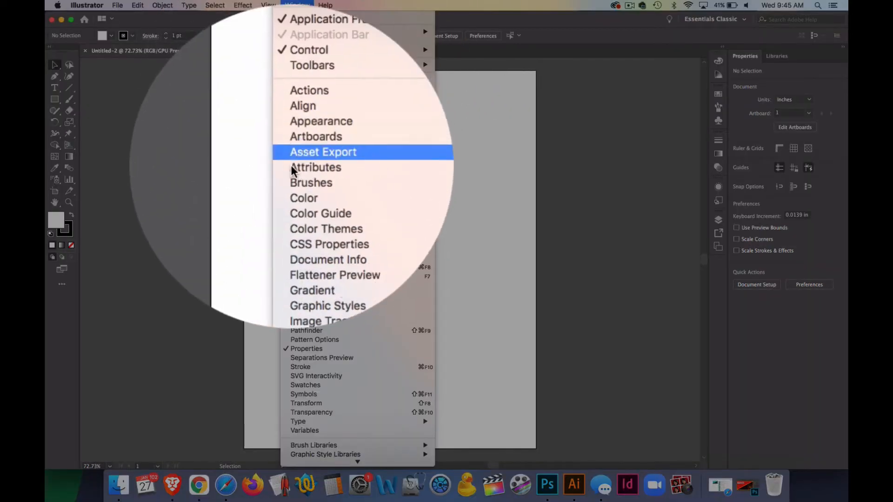
{"action": "left_click", "coordinate": [297, 275]}
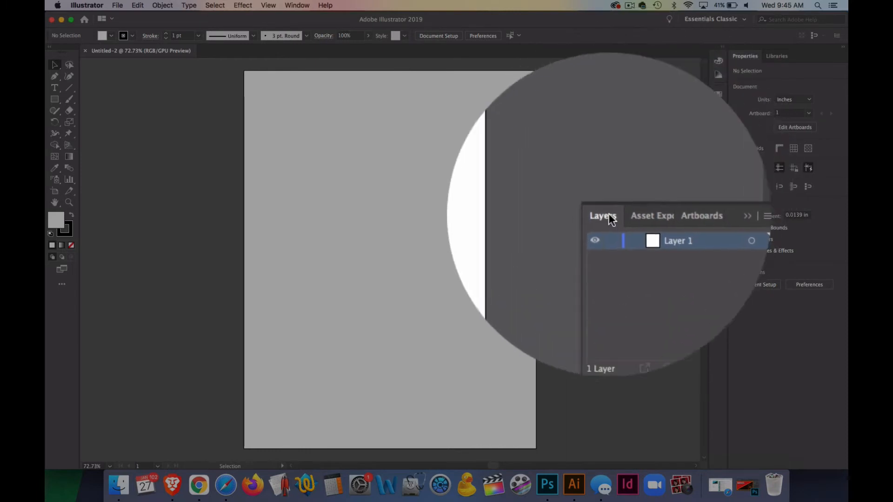
{"action": "left_click_drag", "start_coordinate": [606, 214], "coordinate": [688, 99]}
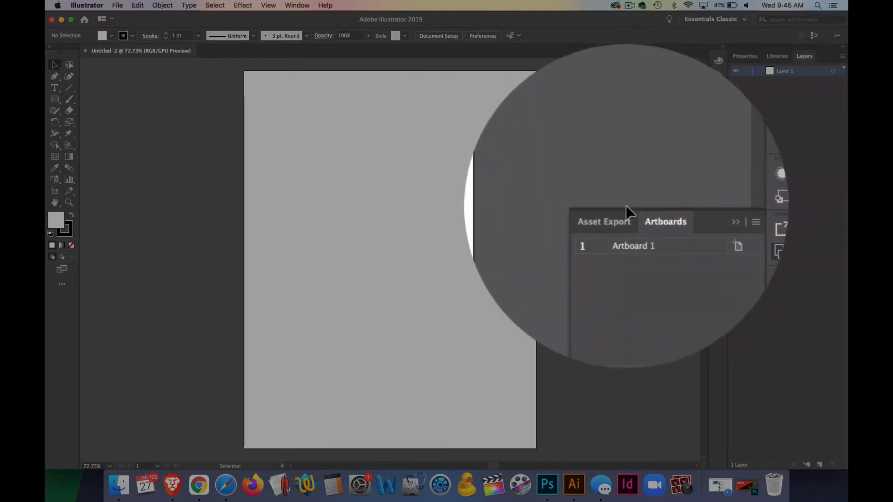
{"action": "left_click", "coordinate": [685, 214]}
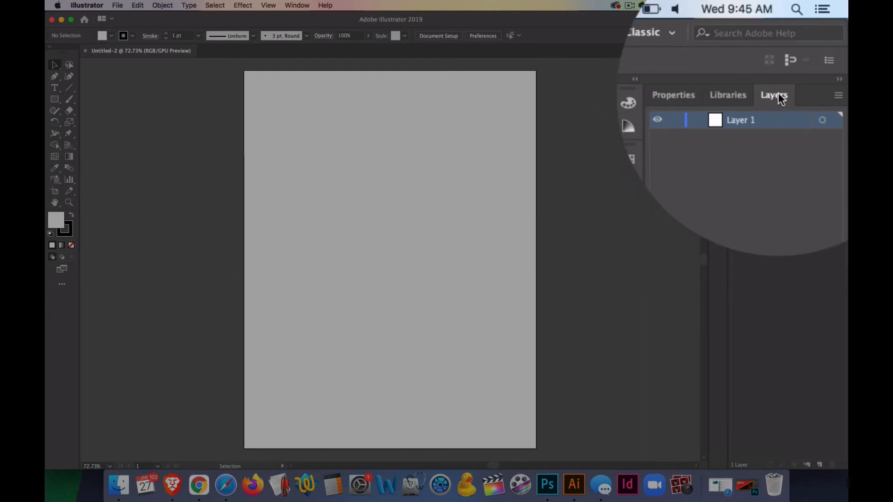
Step: Reorder the docked panels so Layers comes first, ahead of Properties and Libraries
{"action": "left_click_drag", "start_coordinate": [778, 94], "coordinate": [685, 94]}
{"action": "left_click", "coordinate": [685, 98]}
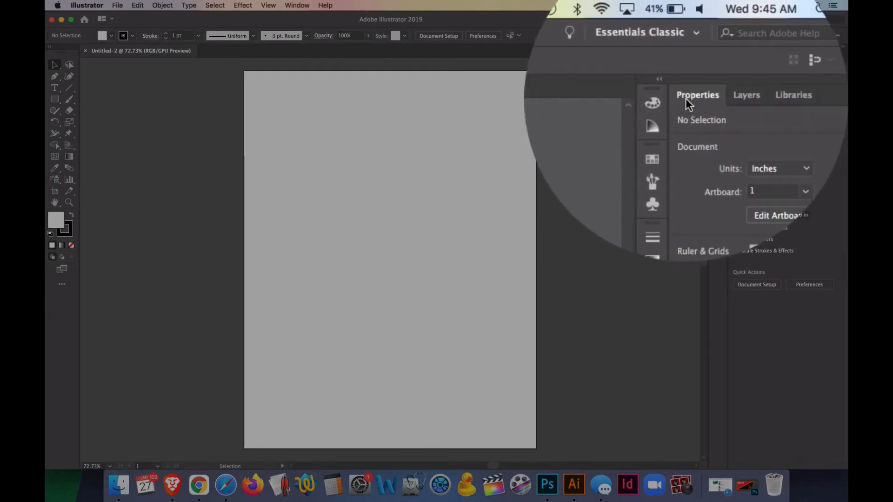
{"action": "left_click", "coordinate": [719, 97]}
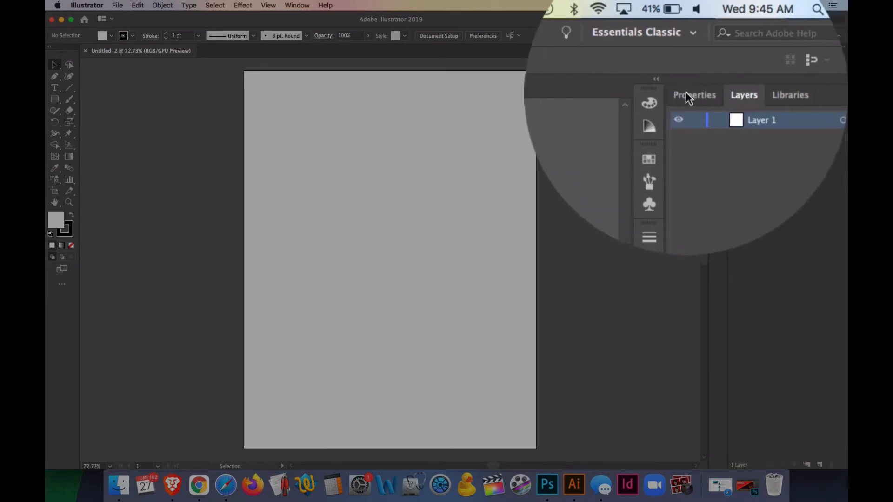
{"action": "left_click_drag", "start_coordinate": [716, 94], "coordinate": [686, 95]}
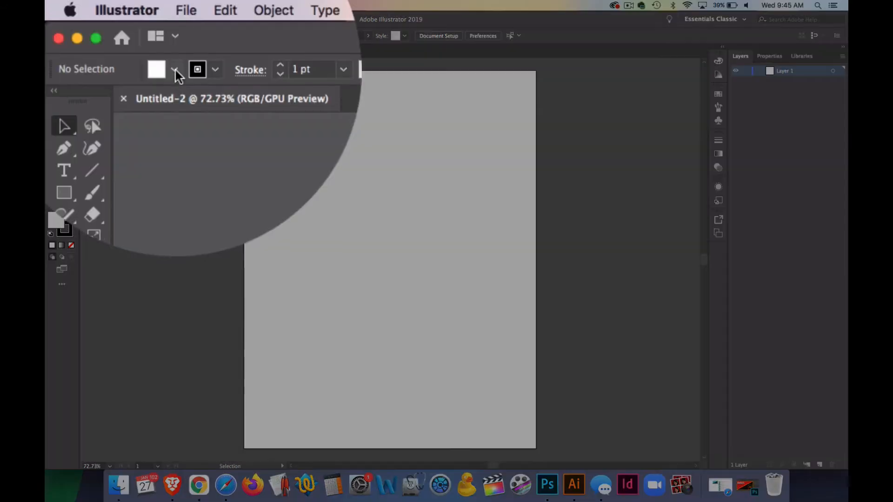
Step: Examine the available fill and stroke color swatches for new artwork
{"action": "left_click", "coordinate": [112, 37]}
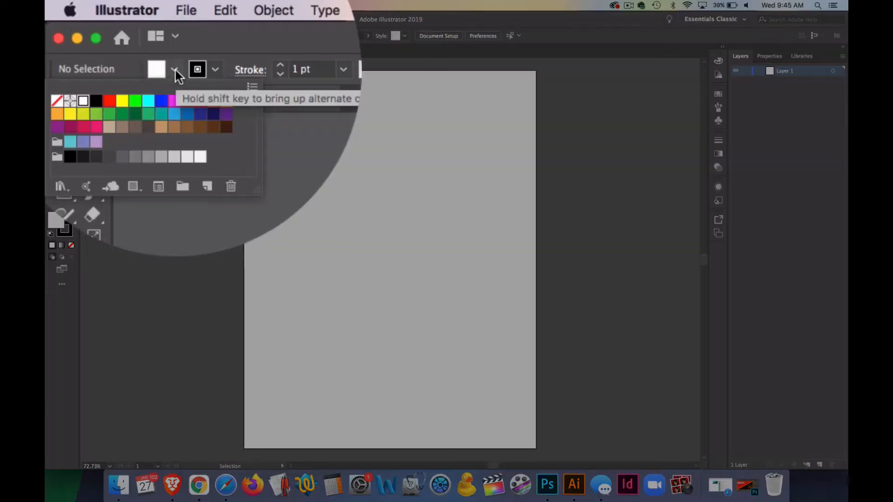
{"action": "left_click", "coordinate": [175, 71]}
{"action": "left_click", "coordinate": [215, 71]}
{"action": "left_click", "coordinate": [216, 70]}
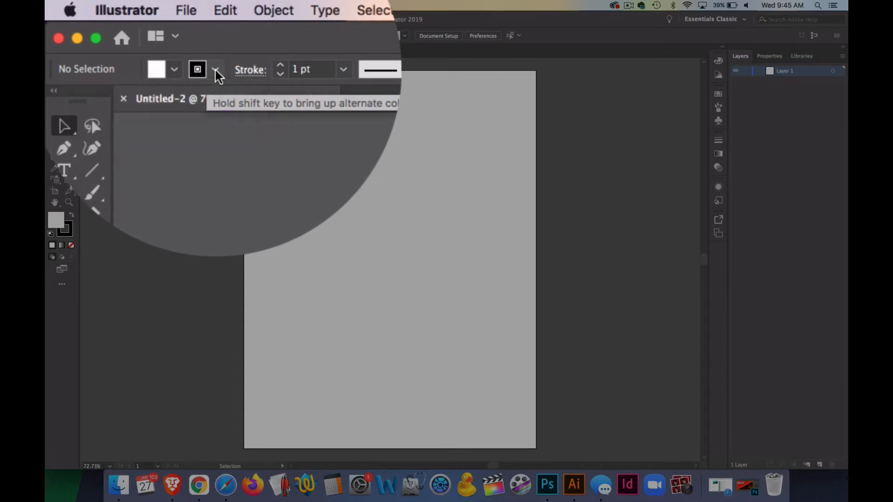
{"action": "left_click", "coordinate": [176, 75]}
{"action": "left_click", "coordinate": [175, 73]}
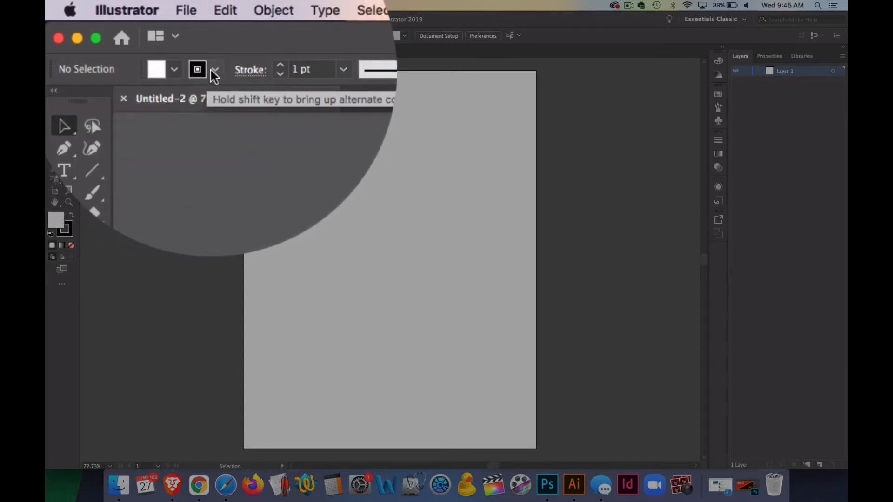
{"action": "left_click", "coordinate": [215, 71]}
{"action": "left_click", "coordinate": [216, 71]}
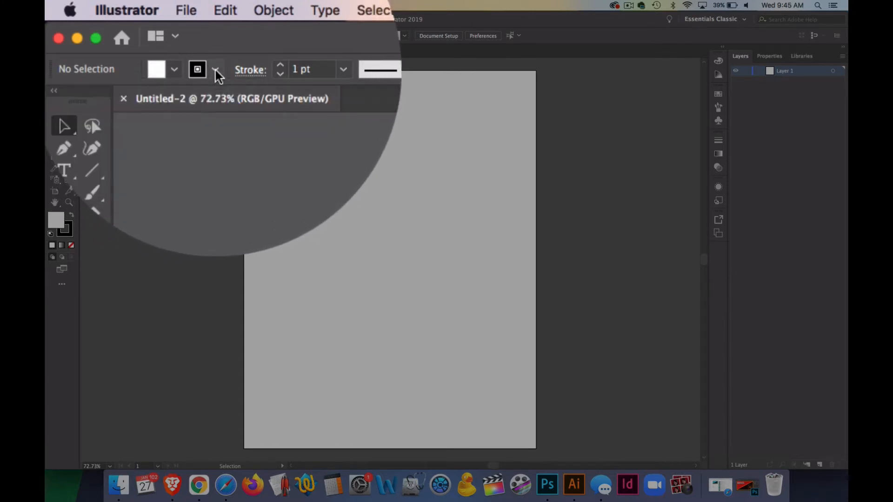
{"action": "left_click", "coordinate": [216, 70]}
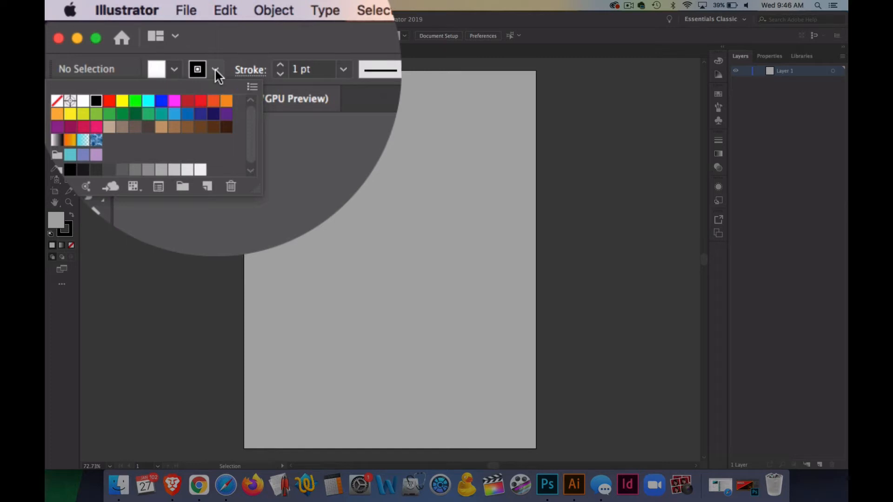
{"action": "left_click", "coordinate": [215, 70]}
Step: Set the fill to None and check the stroke color swatches, keeping the black stroke
{"action": "left_click", "coordinate": [175, 70]}
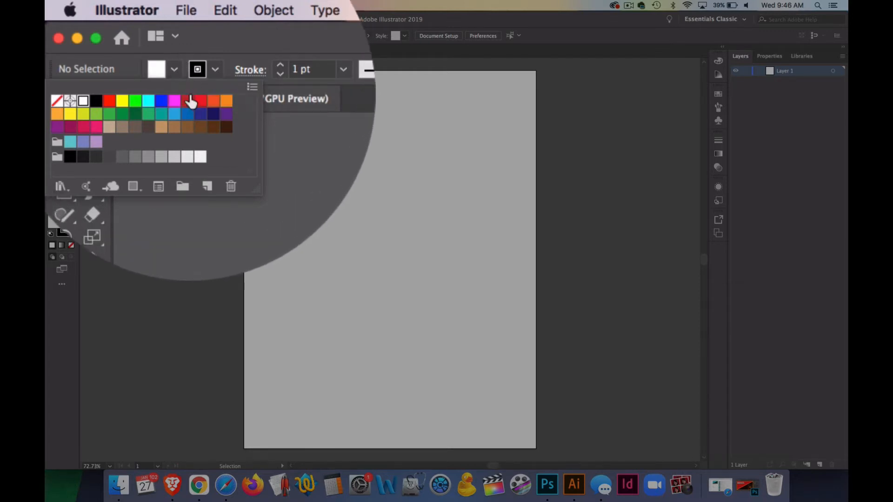
{"action": "left_click", "coordinate": [57, 102]}
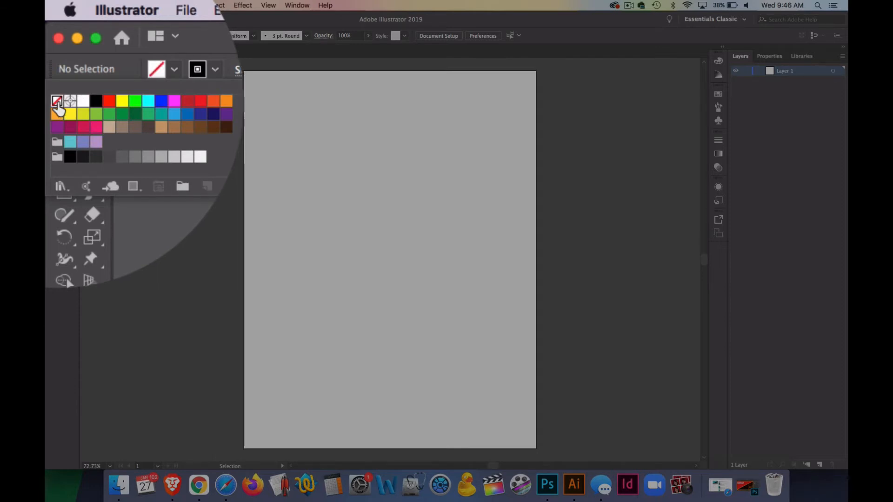
{"action": "left_click", "coordinate": [174, 70]}
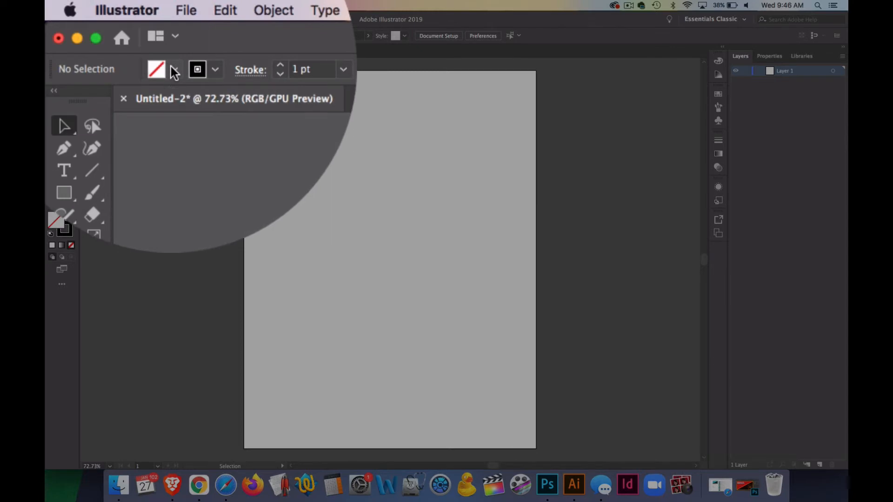
{"action": "left_click", "coordinate": [215, 70]}
{"action": "left_click", "coordinate": [214, 70]}
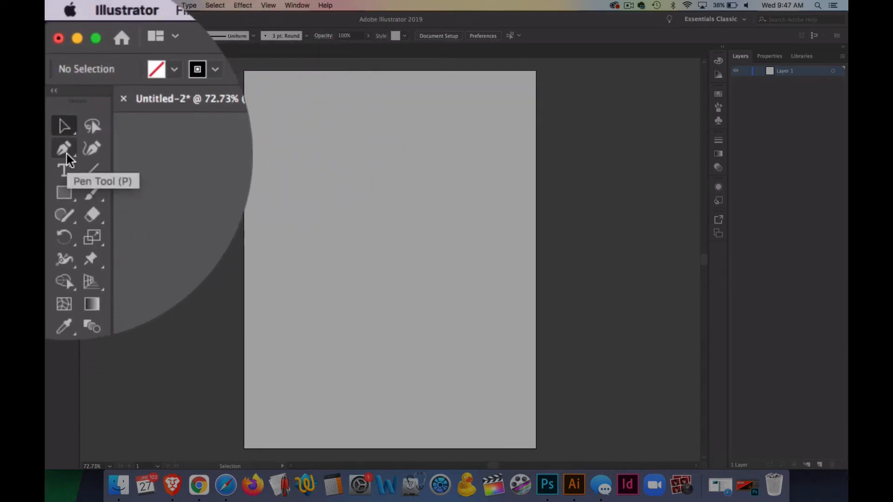
Step: Draw a closed rectangular path about 4.7 in wide and 1.9 in tall in the upper half of the artboard with the Pen tool
{"action": "left_click", "coordinate": [67, 154]}
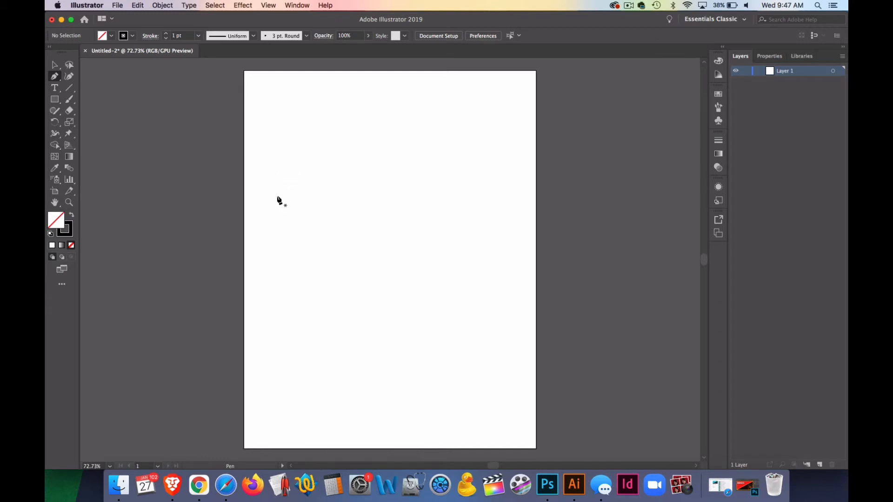
{"action": "left_click", "coordinate": [275, 163]}
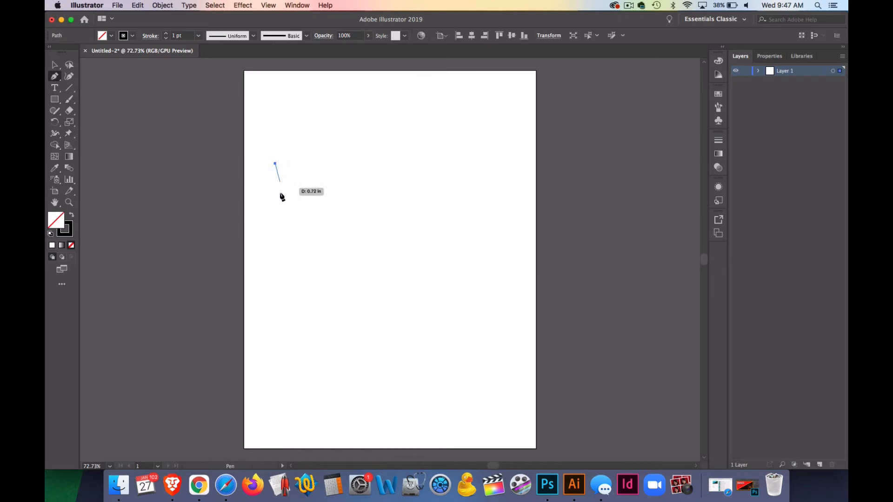
{"action": "left_click", "coordinate": [276, 229]}
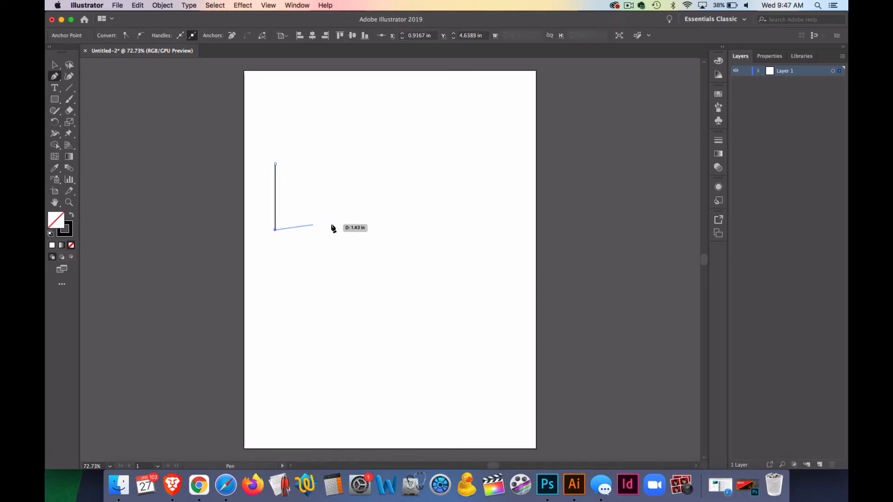
{"action": "left_click", "coordinate": [437, 230]}
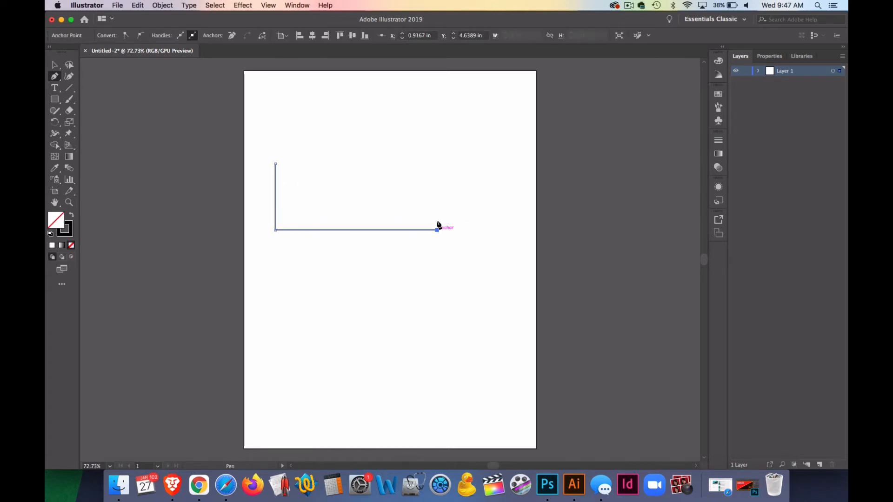
{"action": "left_click", "coordinate": [437, 164]}
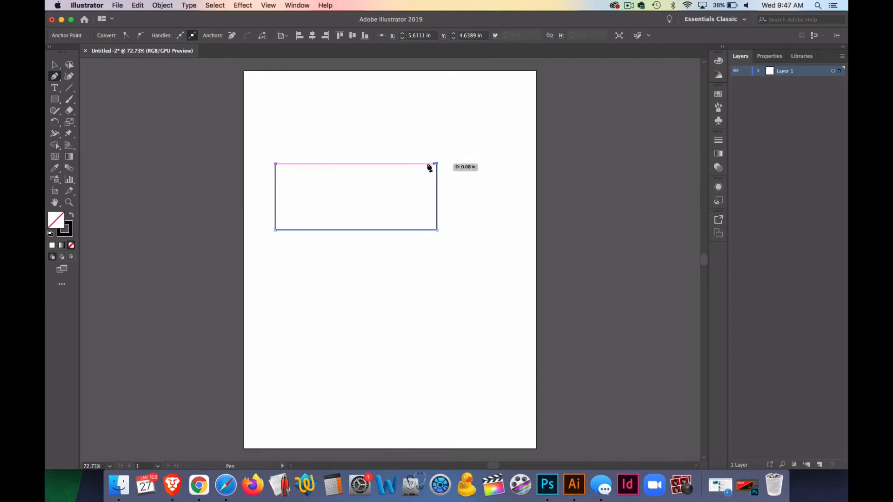
{"action": "left_click", "coordinate": [275, 164]}
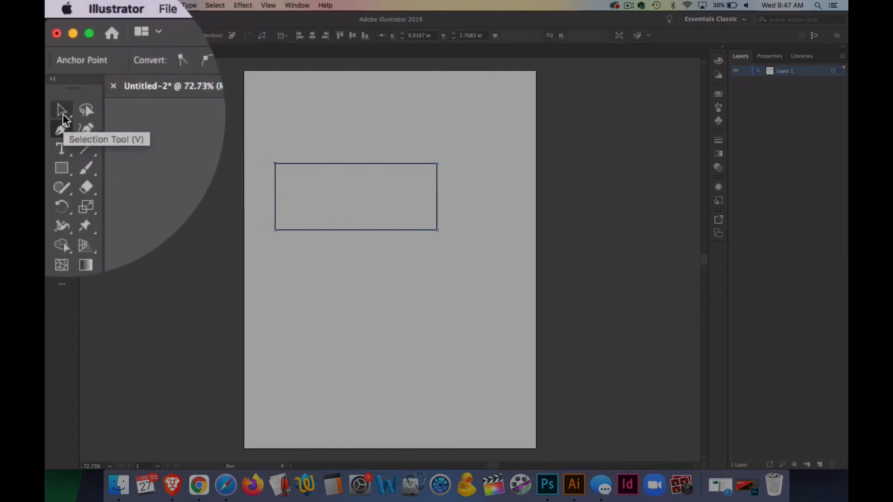
Step: Move the whole rectangle down and right with the Selection tool, placing its upper-left corner at about X 2.18 in, Y 3.46 in
{"action": "left_click", "coordinate": [61, 112]}
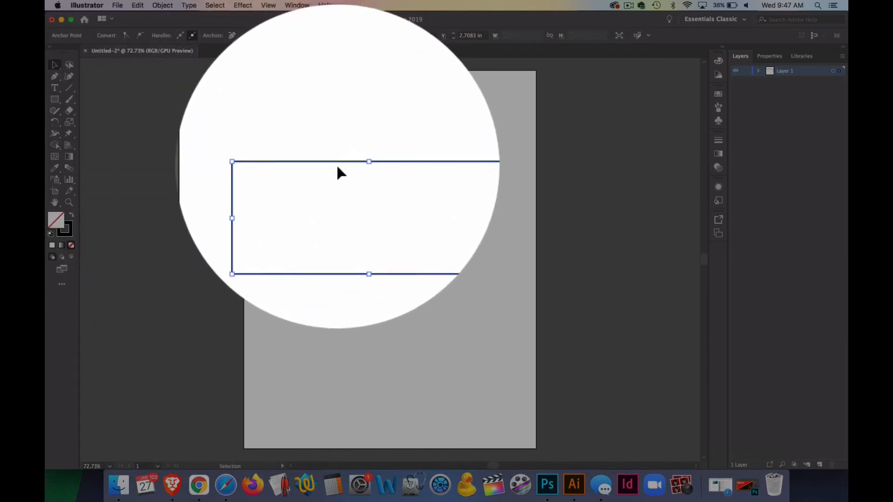
{"action": "left_click_drag", "start_coordinate": [55, 64], "coordinate": [90, 65]}
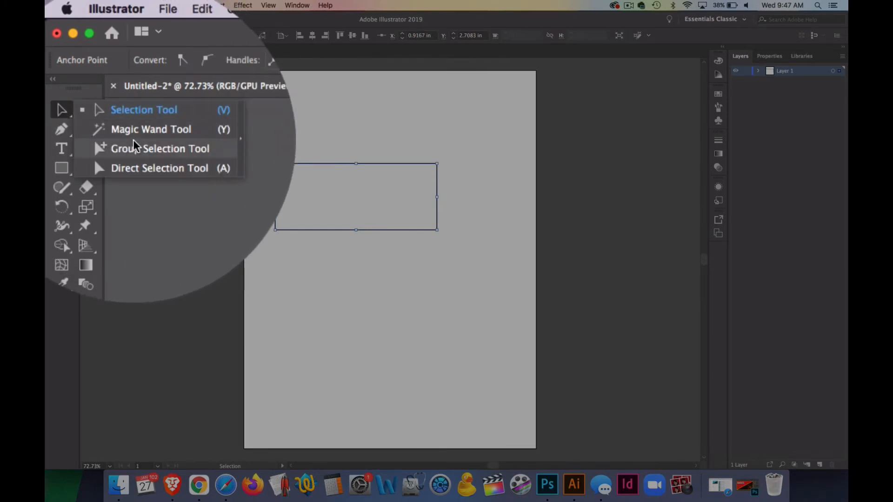
{"action": "left_click_drag", "start_coordinate": [139, 156], "coordinate": [63, 110]}
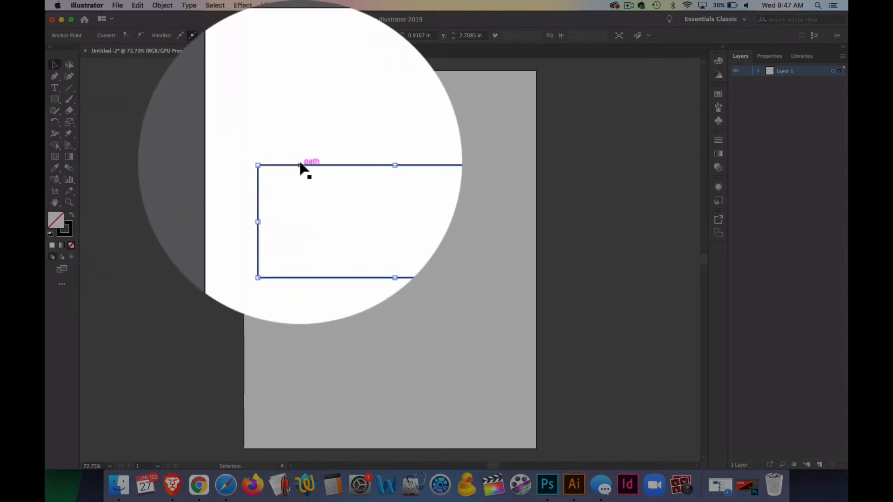
{"action": "left_click", "coordinate": [299, 163]}
{"action": "left_click_drag", "start_coordinate": [328, 162], "coordinate": [373, 193]}
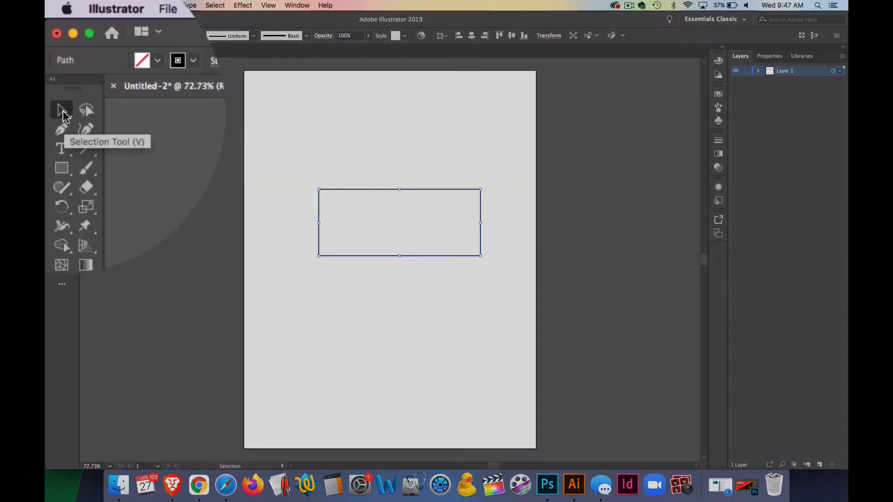
Step: Move only the rectangle's upper-left anchor point inward to about X 4.72 in, Y 4.90 in with the Direct Selection tool
{"action": "left_click", "coordinate": [56, 69]}
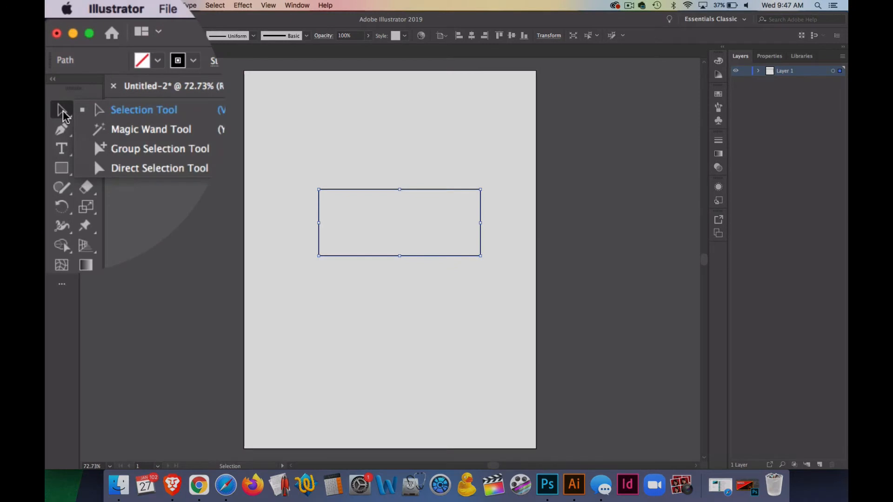
{"action": "left_click", "coordinate": [115, 166]}
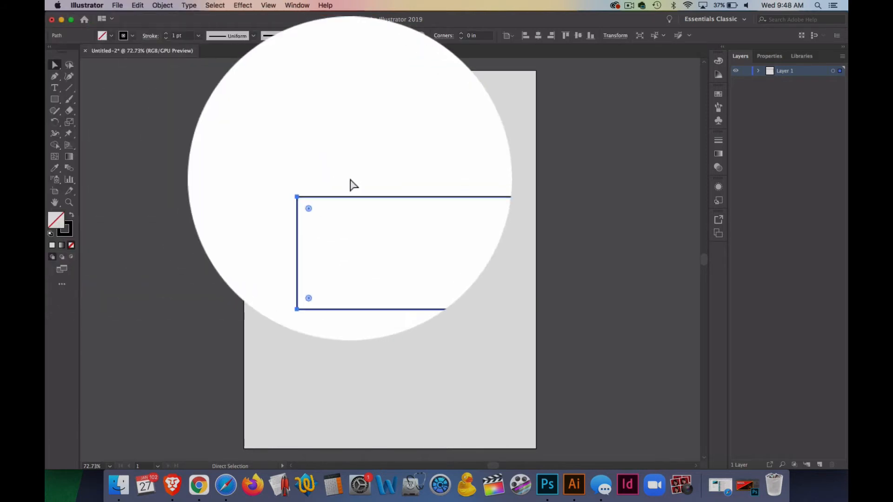
{"action": "left_click", "coordinate": [318, 189]}
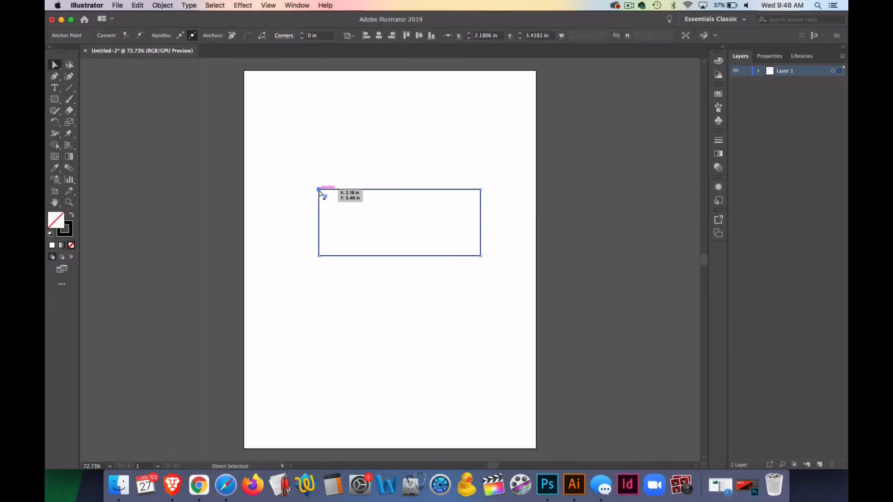
{"action": "left_click_drag", "start_coordinate": [319, 190], "coordinate": [407, 241]}
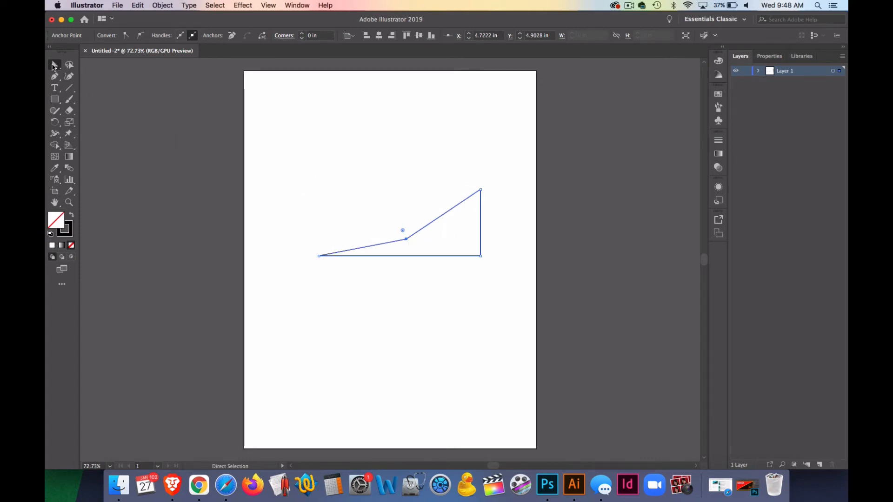
Step: Move the entire reshaped path up near the artboard's top edge, and undo both this move and the anchor point edit
{"action": "left_click", "coordinate": [54, 66]}
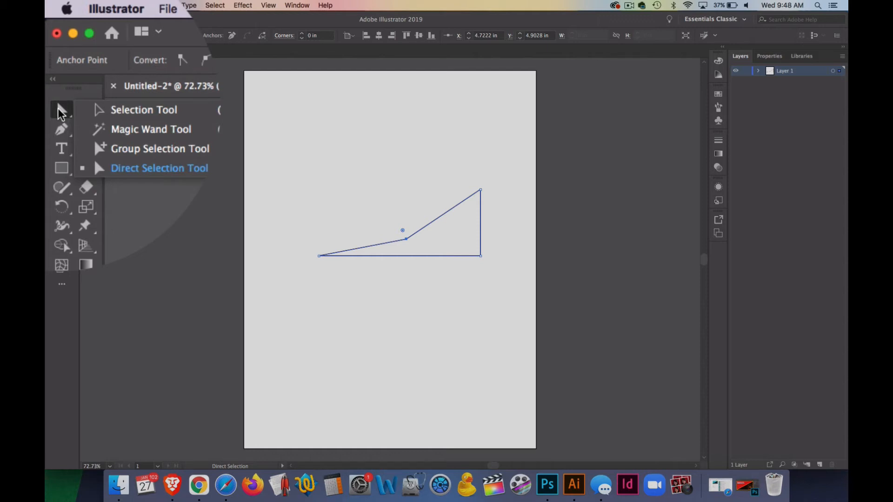
{"action": "left_click", "coordinate": [107, 111]}
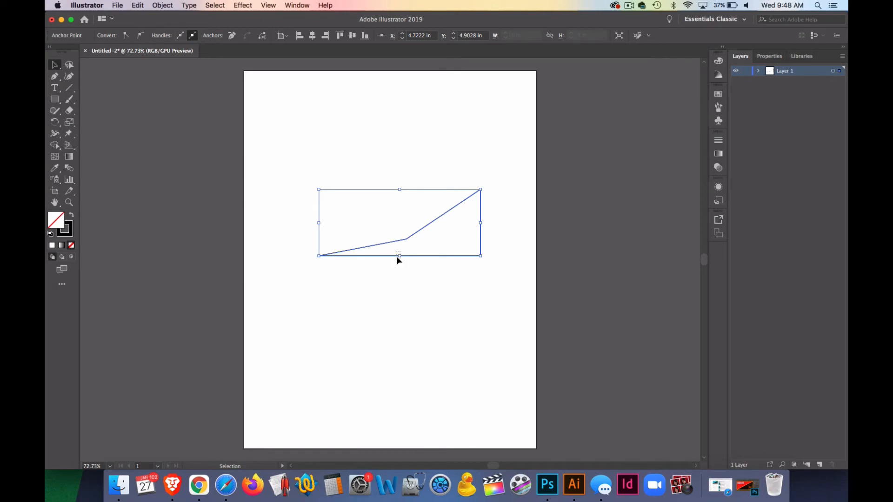
{"action": "left_click", "coordinate": [396, 256]}
{"action": "left_click_drag", "start_coordinate": [396, 257], "coordinate": [389, 157]}
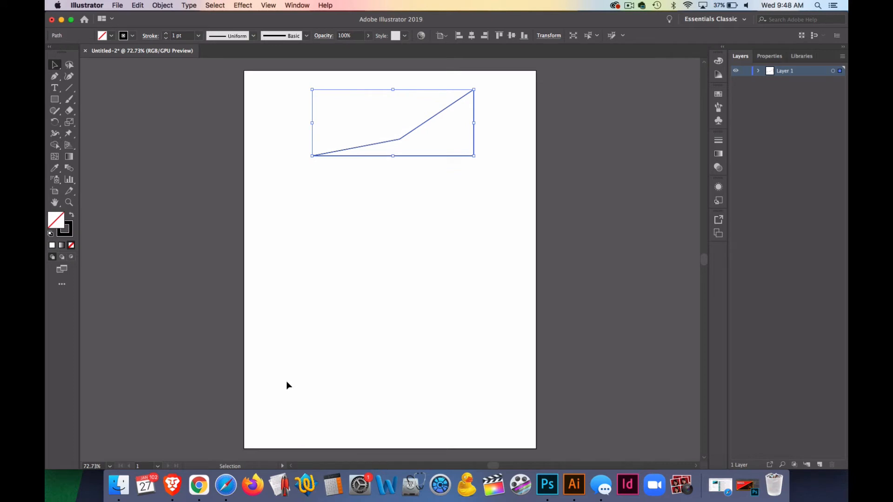
{"action": "key", "text": "super+z"}
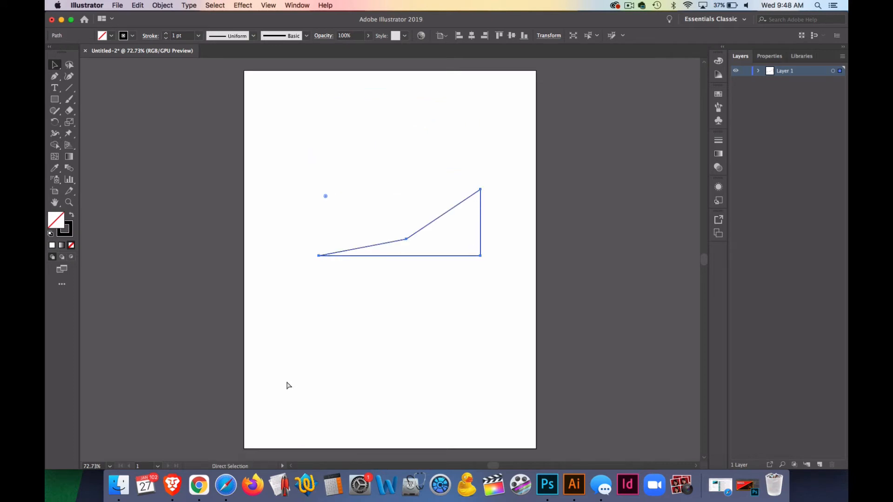
{"action": "key", "text": "super+z"}
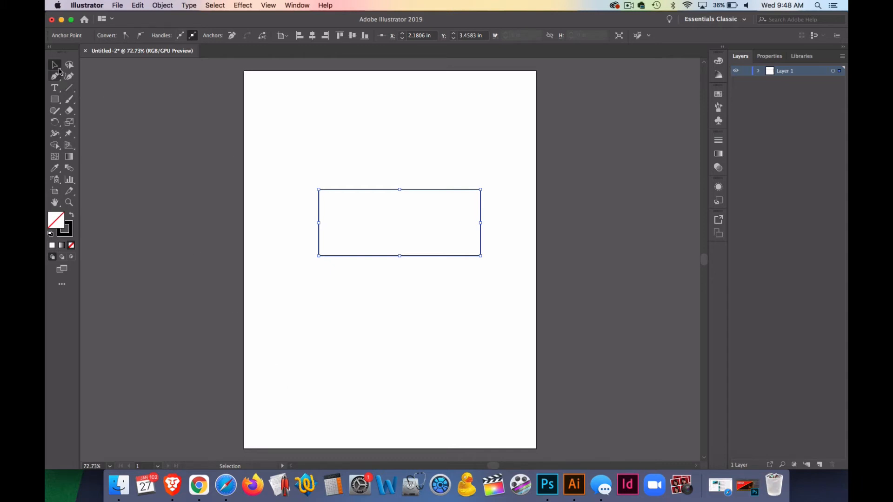
Step: Move the rectangle slightly up and left with the Selection tool, change its stroke color to dark red, and deselect it
{"action": "left_click_drag", "start_coordinate": [57, 66], "coordinate": [84, 65]}
{"action": "left_click_drag", "start_coordinate": [370, 192], "coordinate": [358, 178]}
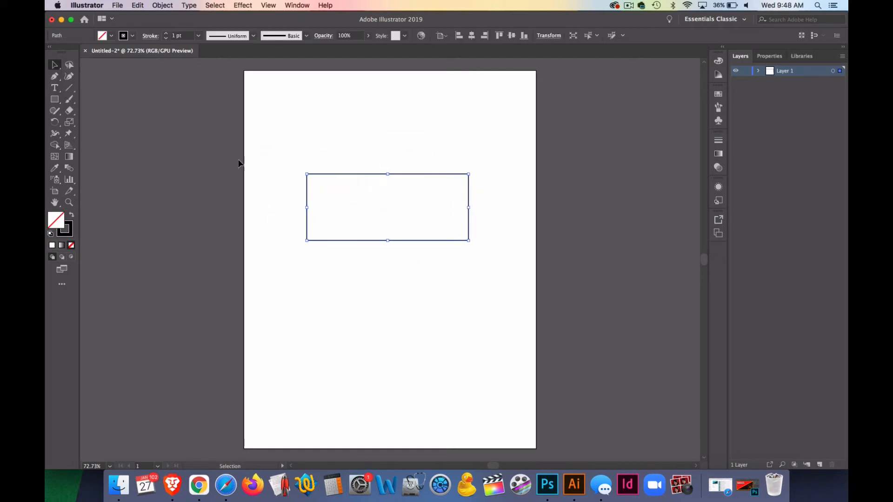
{"action": "left_click", "coordinate": [132, 36]}
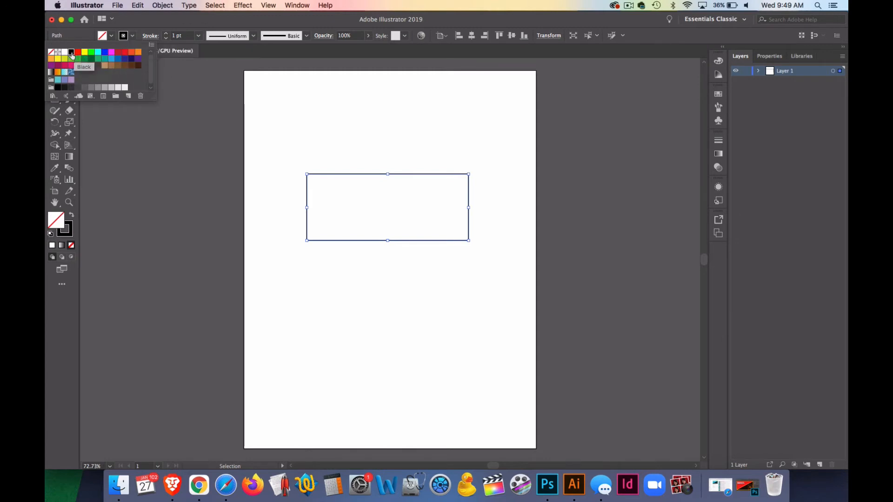
{"action": "left_click", "coordinate": [118, 52]}
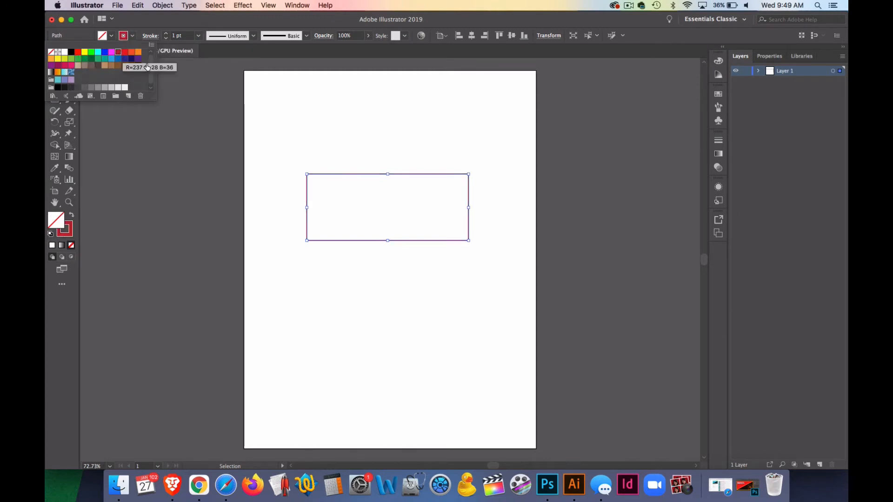
{"action": "left_click", "coordinate": [159, 142]}
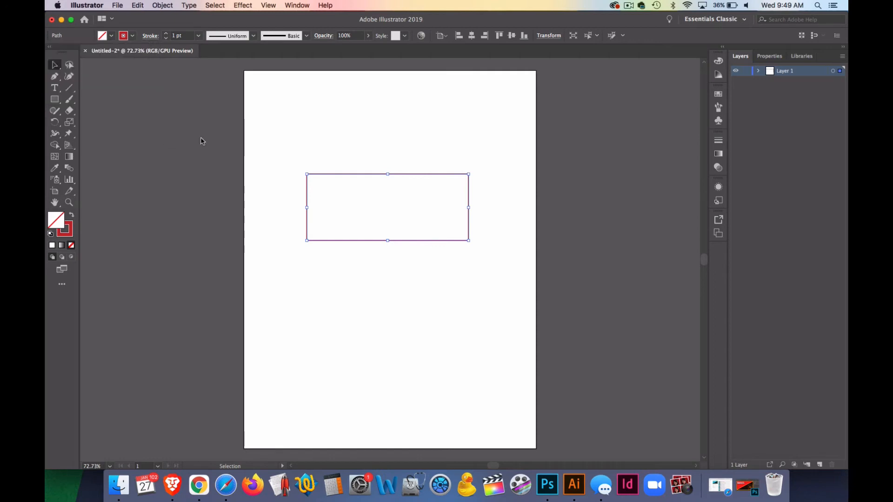
{"action": "left_click", "coordinate": [333, 128]}
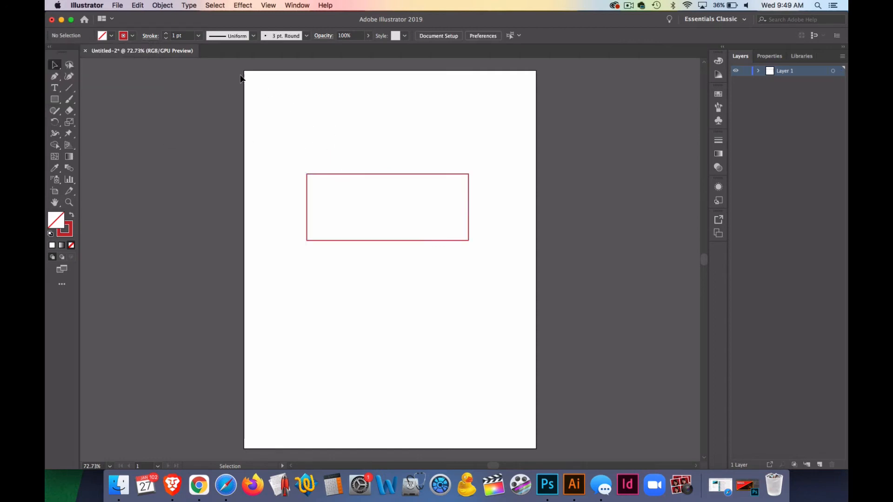
{"action": "left_click", "coordinate": [204, 57]}
{"action": "left_click", "coordinate": [205, 57]}
{"action": "left_click", "coordinate": [204, 57]}
{"action": "left_click", "coordinate": [205, 57]}
{"action": "left_click", "coordinate": [205, 57]}
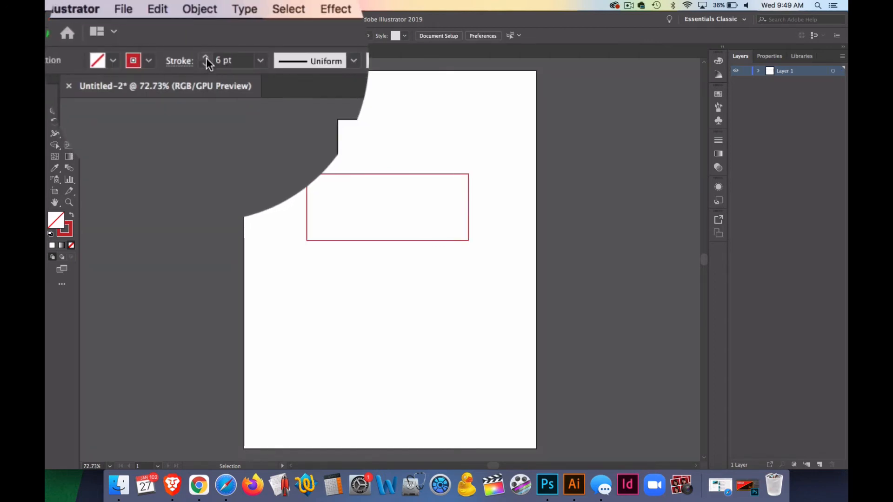
Step: Select the red rectangle and set its stroke weight to 23 pt
{"action": "left_click", "coordinate": [319, 174]}
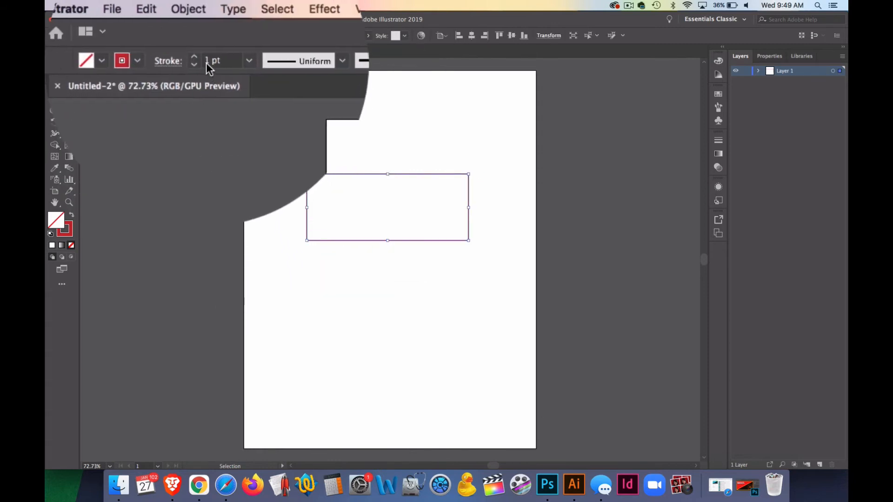
{"action": "left_click", "coordinate": [166, 34]}
{"action": "left_click", "coordinate": [205, 57]}
{"action": "left_click", "coordinate": [205, 57]}
{"action": "left_click", "coordinate": [205, 57]}
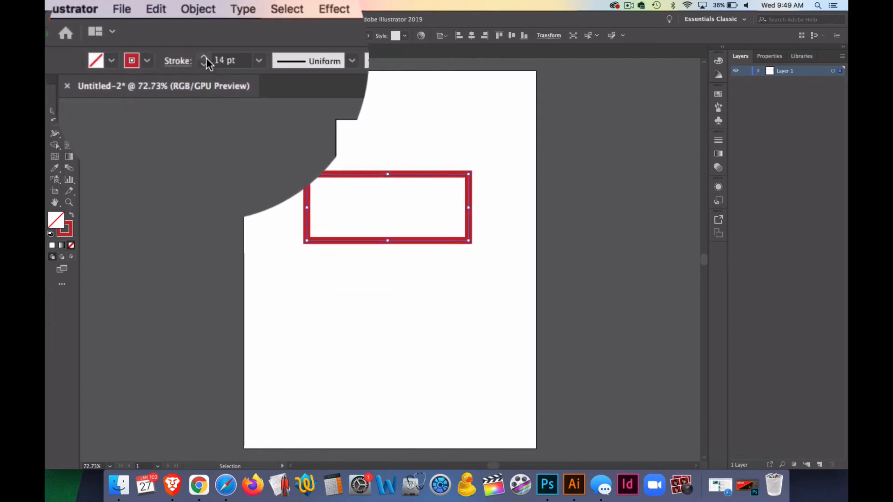
{"action": "left_click", "coordinate": [205, 57]}
{"action": "left_click", "coordinate": [205, 57]}
{"action": "left_click", "coordinate": [205, 57]}
{"action": "left_click", "coordinate": [205, 58]}
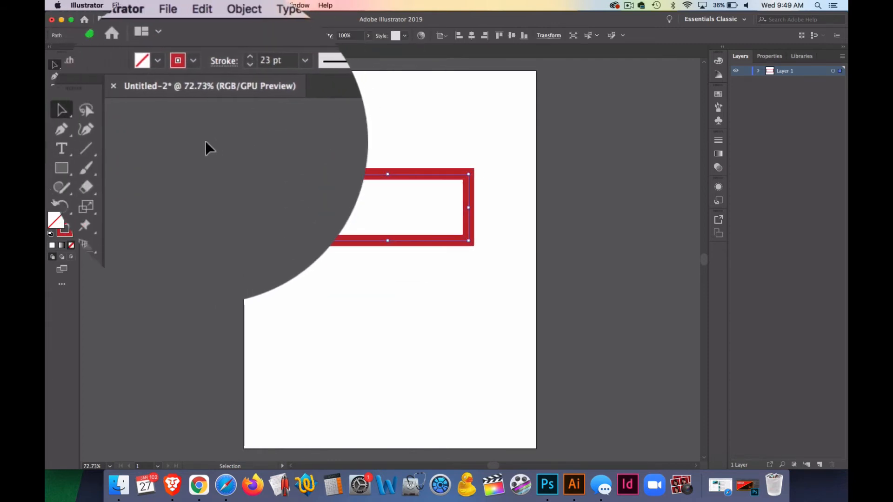
Step: Set the rectangle's stroke cap to Round Cap and try Round Join and Bevel Join on its corners
{"action": "left_click", "coordinate": [206, 66]}
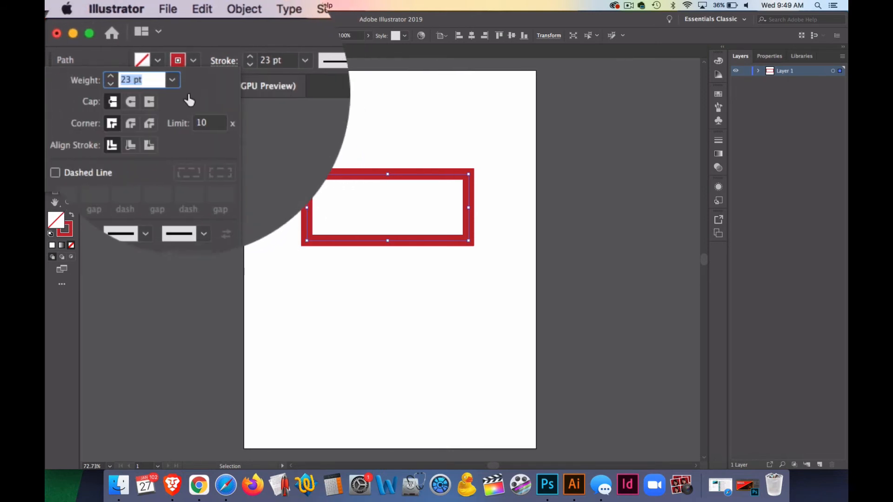
{"action": "left_click", "coordinate": [130, 102]}
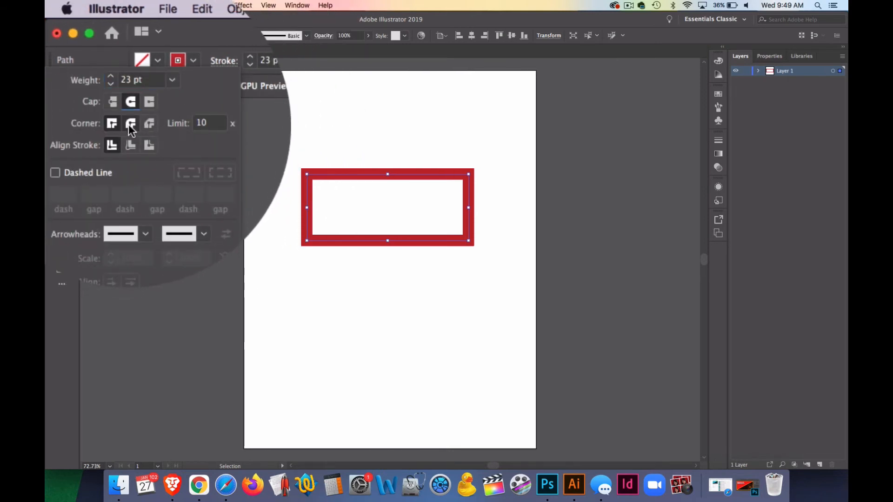
{"action": "left_click", "coordinate": [130, 124]}
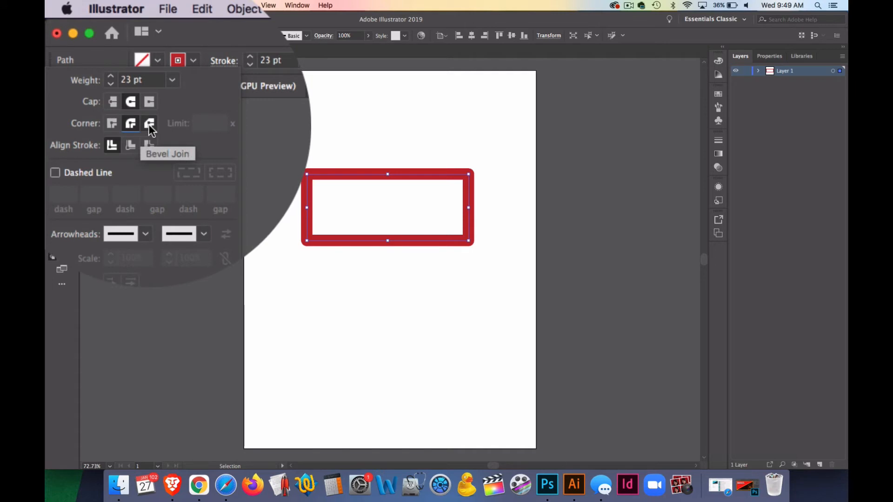
{"action": "left_click", "coordinate": [149, 124]}
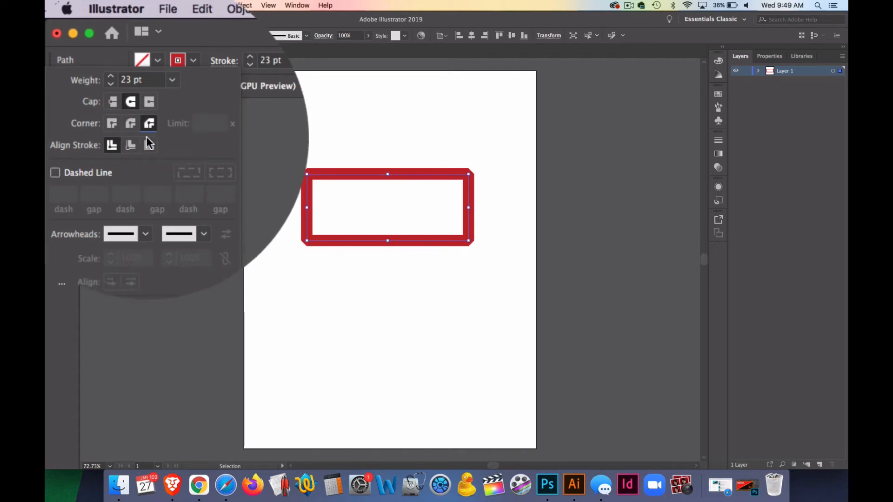
Step: Try aligning the stroke to the outside and inside of the path, and finish with center alignment and Miter Join corners
{"action": "left_click", "coordinate": [148, 146]}
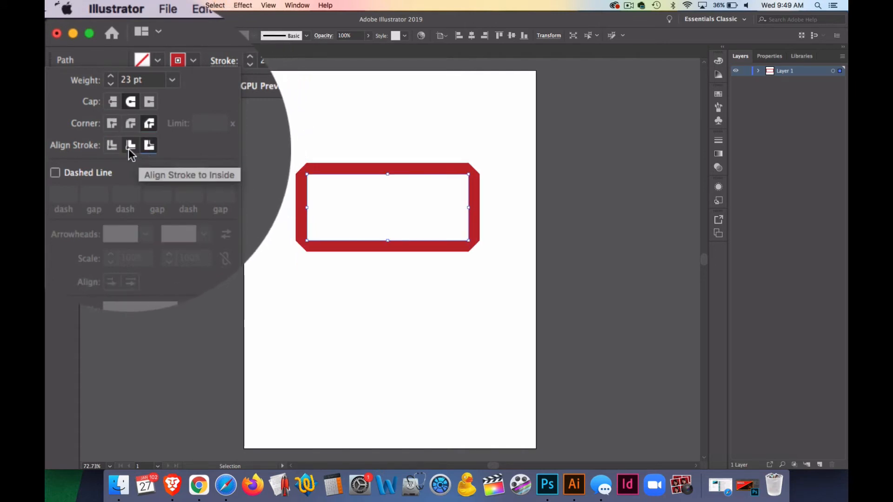
{"action": "left_click", "coordinate": [130, 147]}
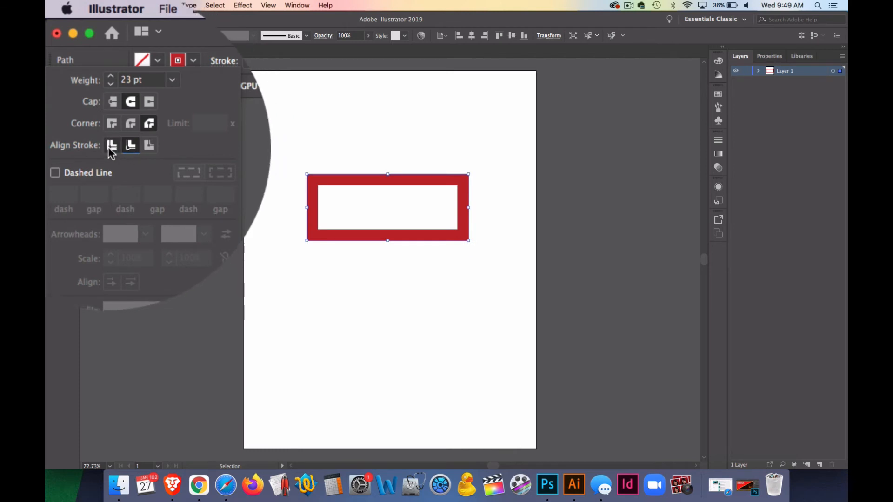
{"action": "left_click", "coordinate": [110, 146]}
{"action": "left_click", "coordinate": [117, 123]}
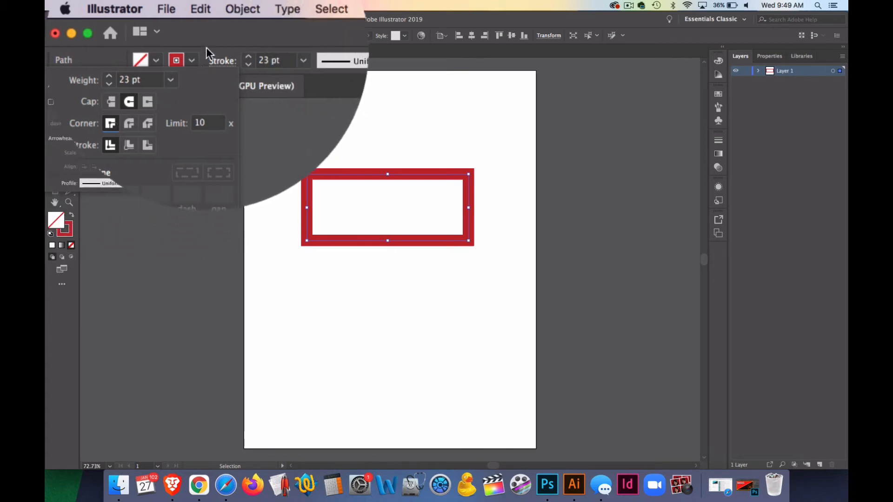
Step: Close the stroke options and reduce the red rectangle's stroke weight to 7 pt
{"action": "left_click", "coordinate": [222, 60]}
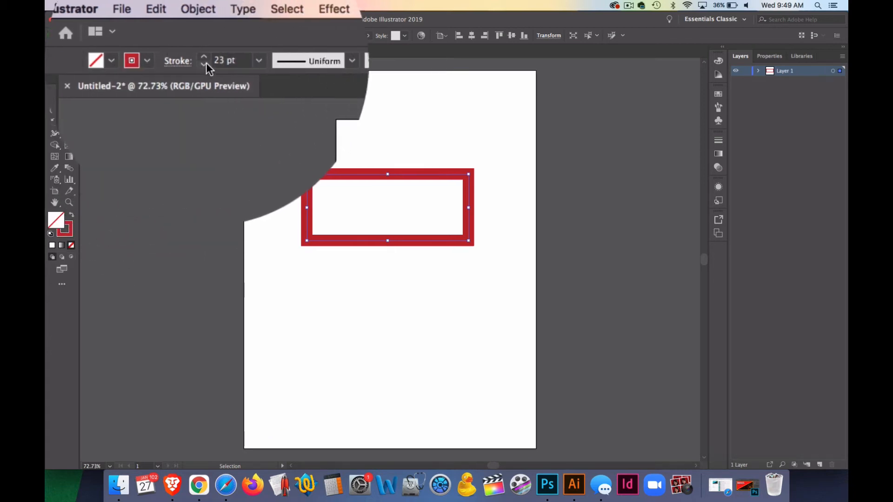
{"action": "left_click", "coordinate": [204, 64]}
{"action": "left_click", "coordinate": [204, 65]}
{"action": "left_click", "coordinate": [205, 65]}
{"action": "left_click", "coordinate": [205, 65]}
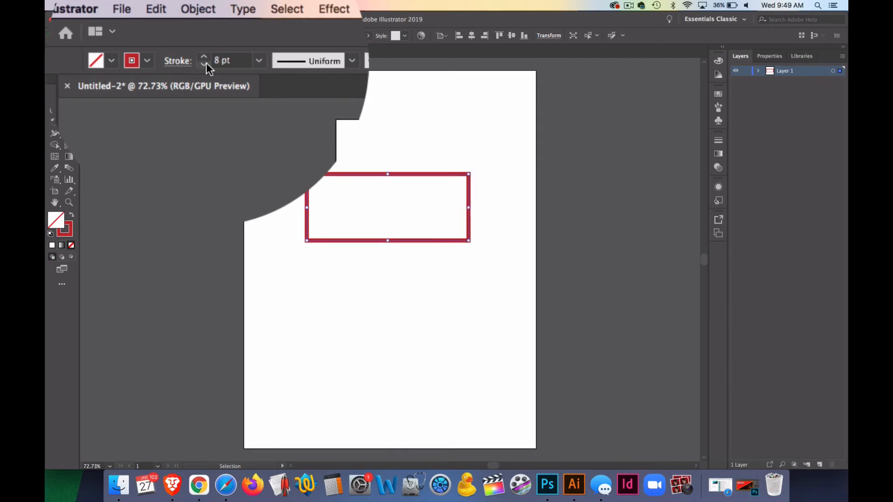
{"action": "left_click", "coordinate": [205, 64]}
Step: Fill the rectangle with yellow and deselect it
{"action": "left_click", "coordinate": [194, 61]}
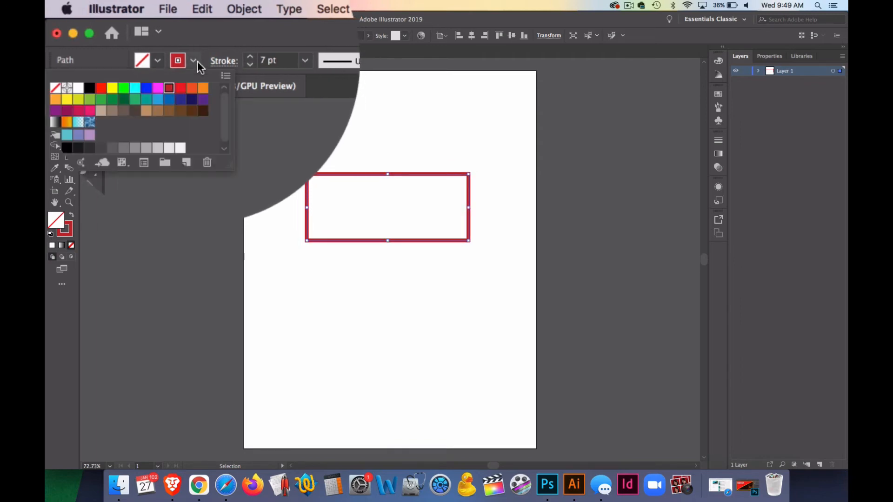
{"action": "left_click", "coordinate": [195, 63]}
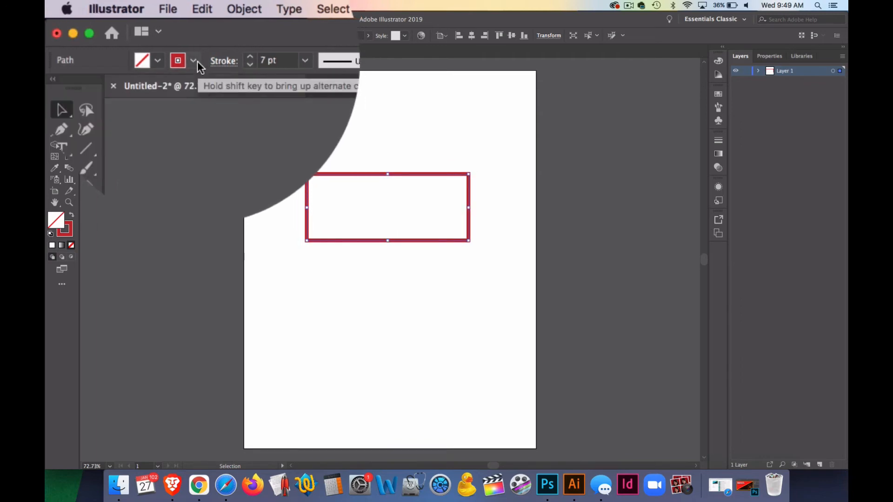
{"action": "left_click", "coordinate": [159, 62]}
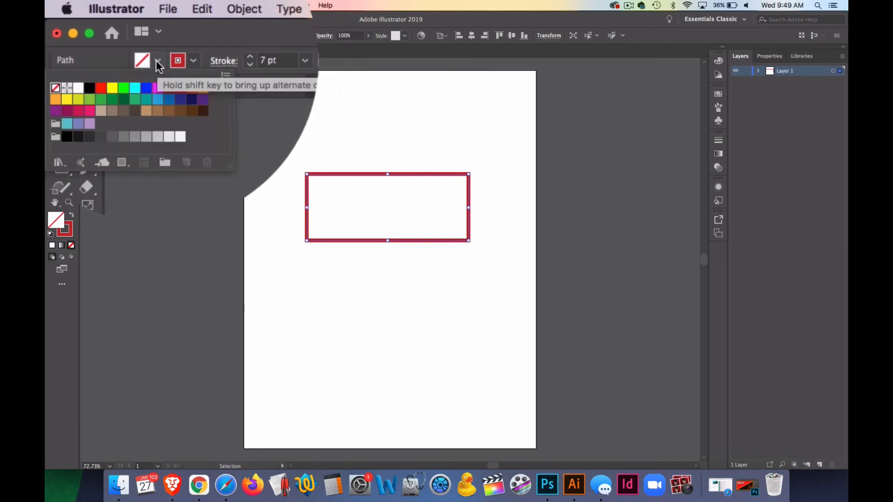
{"action": "left_click", "coordinate": [112, 88]}
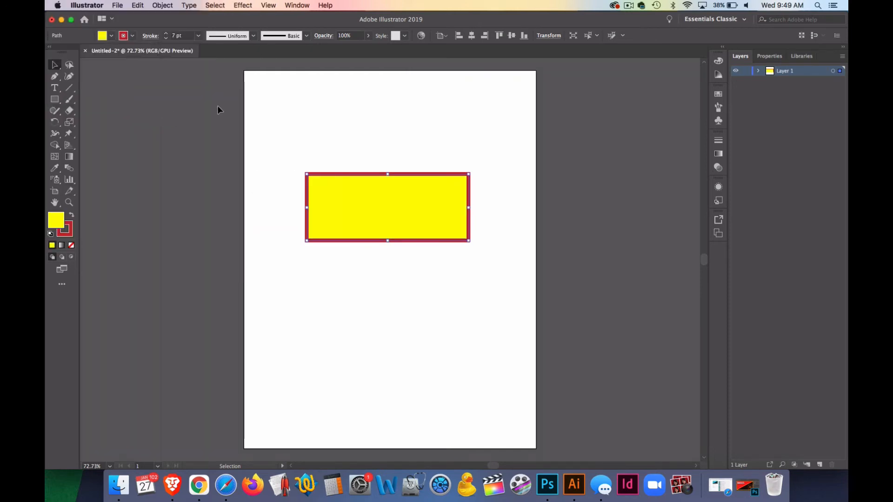
{"action": "left_click", "coordinate": [305, 127]}
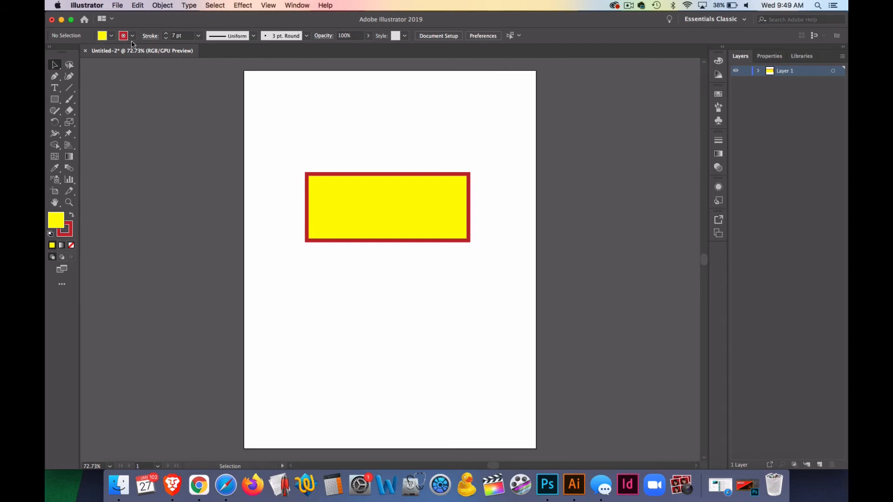
Step: Reselect the rectangle by its edge and change its fill to bright green
{"action": "left_click", "coordinate": [342, 175]}
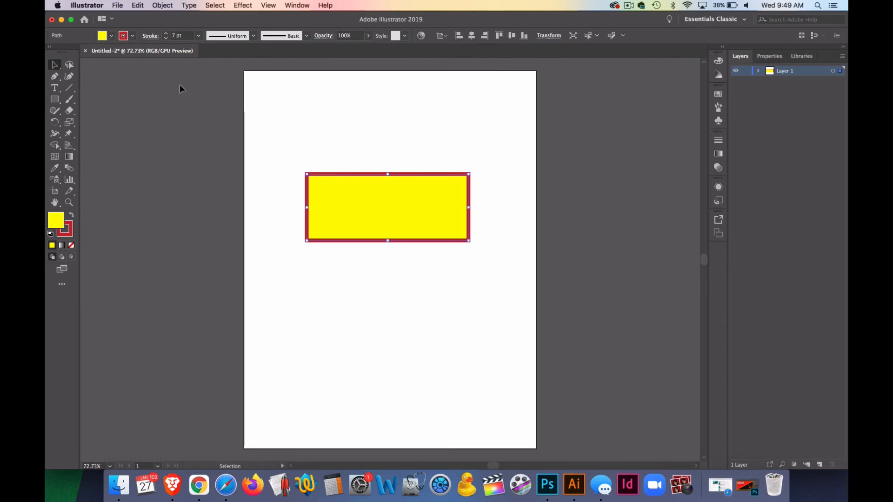
{"action": "left_click", "coordinate": [110, 36]}
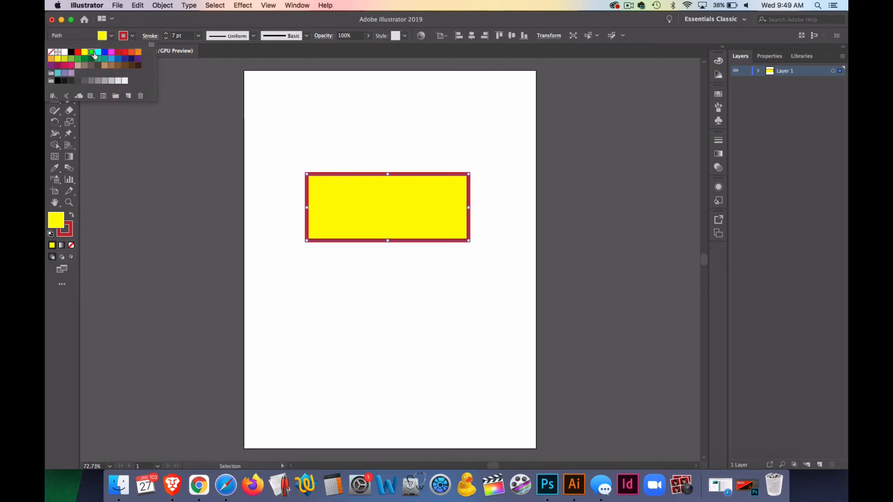
{"action": "left_click", "coordinate": [93, 52]}
{"action": "left_click", "coordinate": [177, 97]}
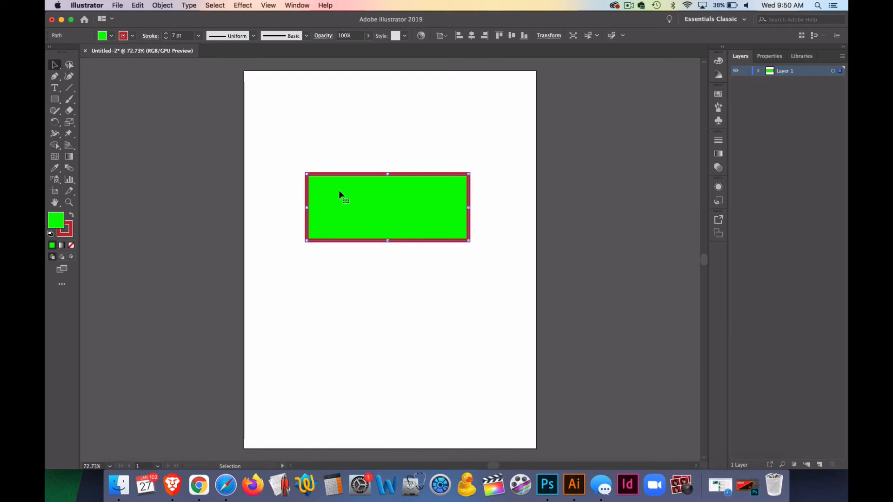
Step: Change the rectangle's stroke color to pink and move the rectangle up toward the top of the artboard
{"action": "left_click", "coordinate": [133, 35]}
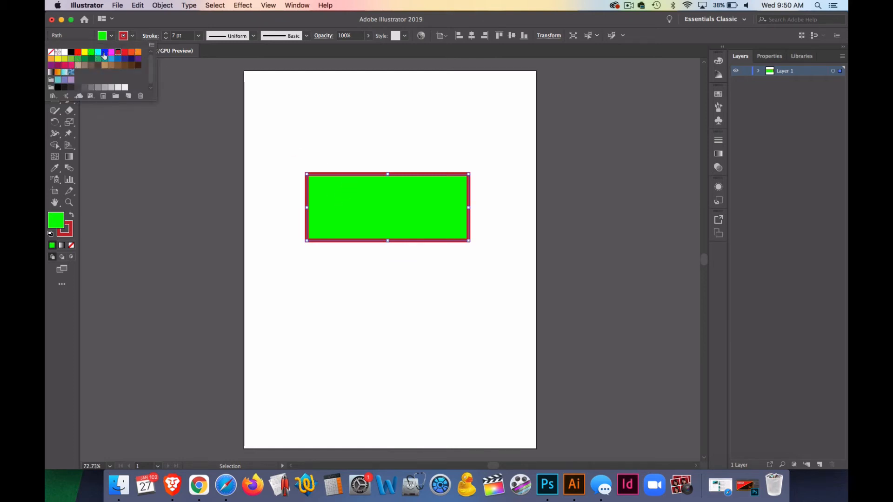
{"action": "left_click", "coordinate": [71, 65]}
{"action": "left_click", "coordinate": [312, 106]}
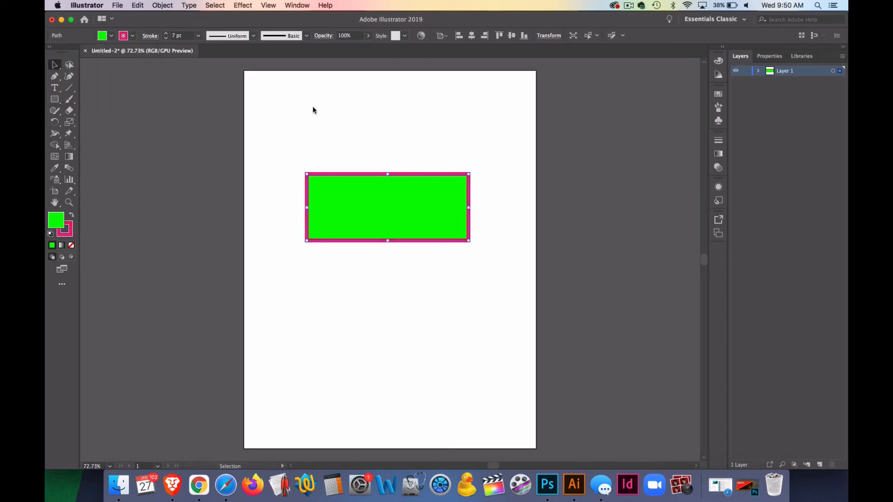
{"action": "left_click", "coordinate": [332, 130]}
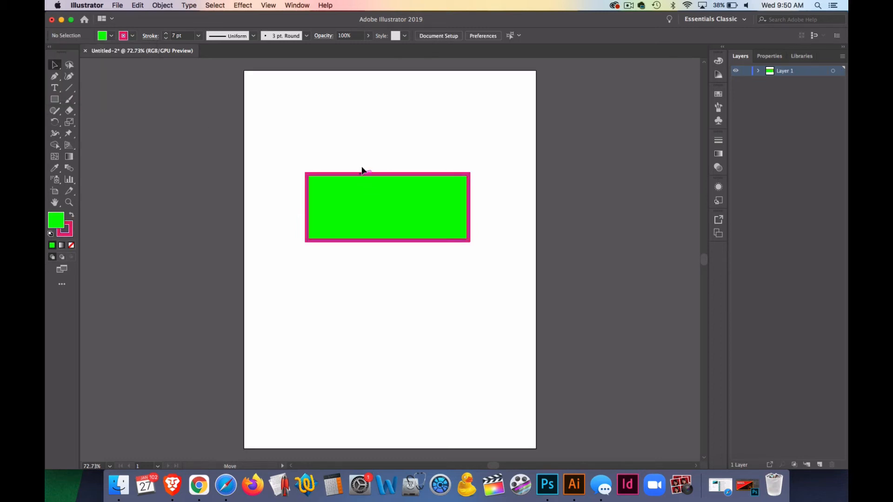
{"action": "left_click_drag", "start_coordinate": [361, 175], "coordinate": [366, 128]}
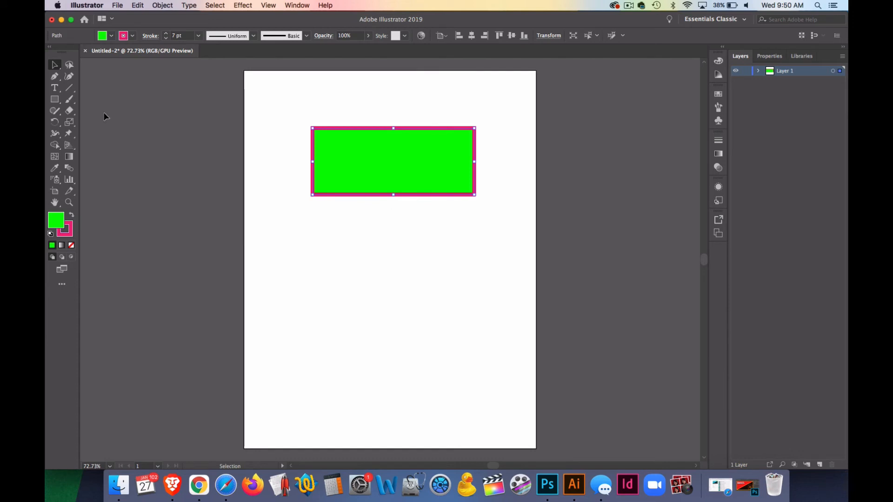
Step: Try a fill of None and a black stroke on the rectangle, and undo both changes
{"action": "left_click", "coordinate": [111, 37]}
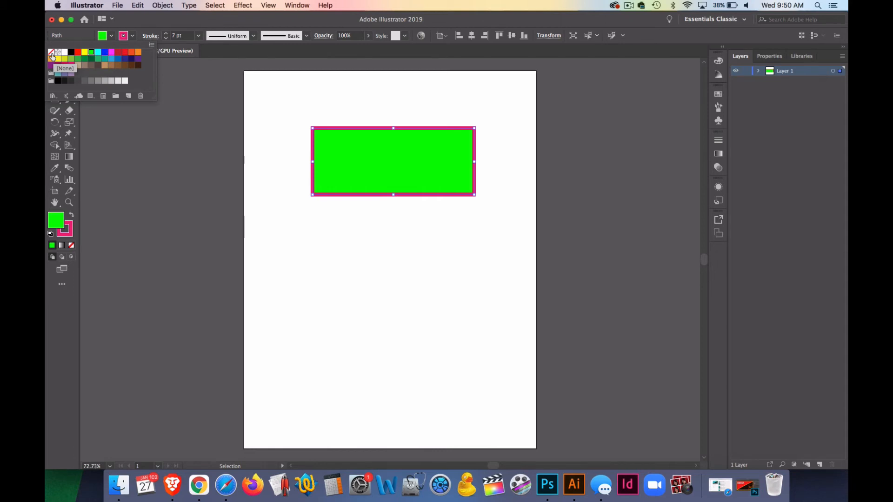
{"action": "left_click", "coordinate": [52, 54]}
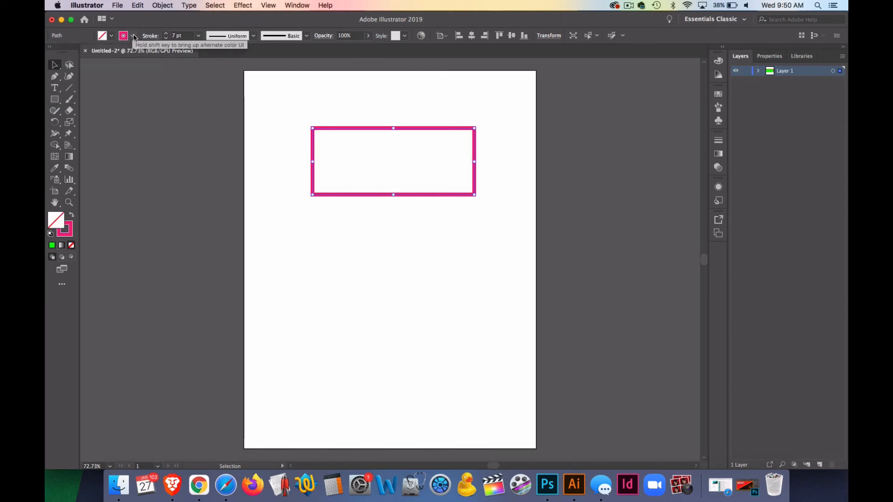
{"action": "left_click", "coordinate": [133, 38]}
{"action": "left_click", "coordinate": [71, 52]}
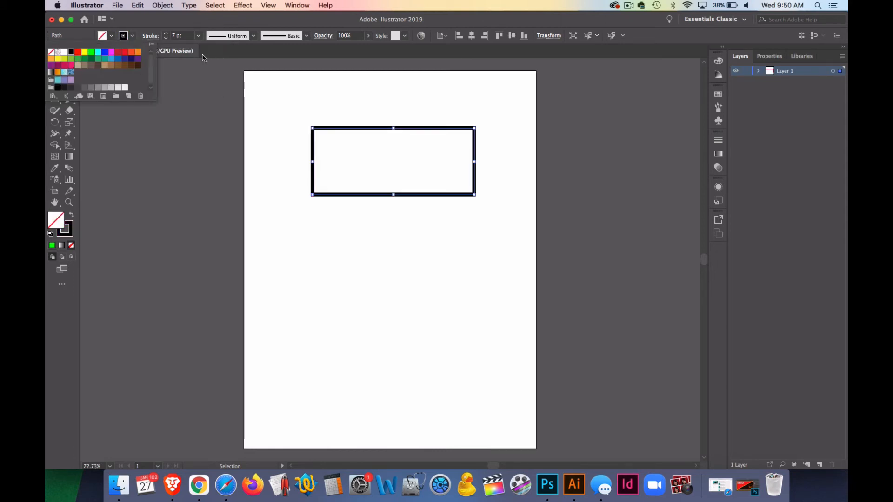
{"action": "left_click", "coordinate": [185, 54]}
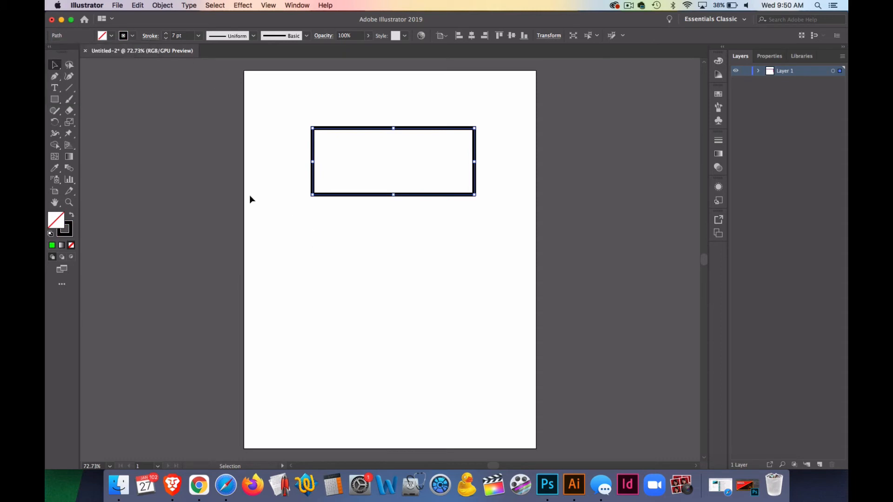
{"action": "key", "text": "super+z"}
{"action": "key", "text": "super+z"}
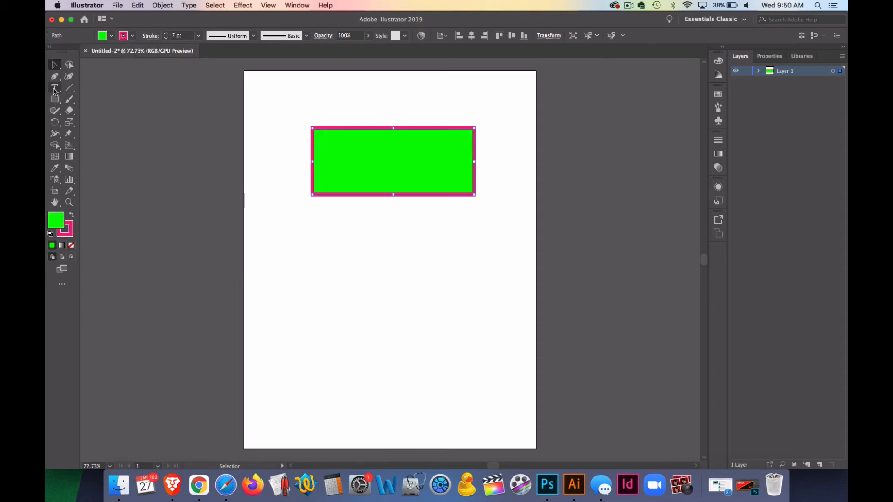
Step: Set the rectangle's fill to None, keeping the pink stroke, and deselect everything
{"action": "left_click", "coordinate": [55, 77]}
{"action": "left_click", "coordinate": [111, 35]}
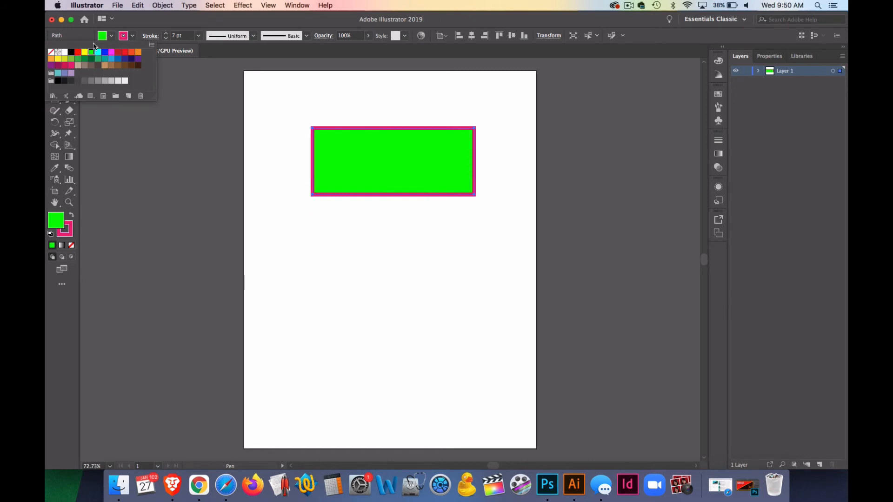
{"action": "left_click", "coordinate": [51, 52]}
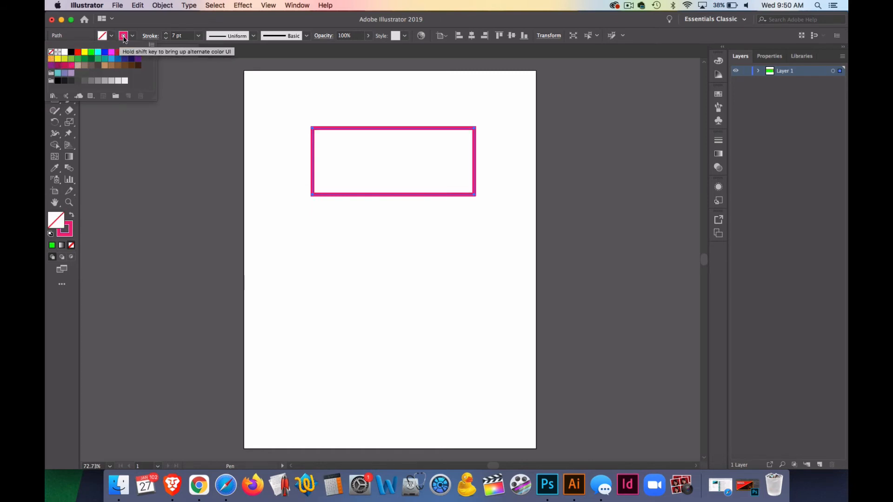
{"action": "left_click", "coordinate": [69, 102]}
{"action": "left_click", "coordinate": [151, 84]}
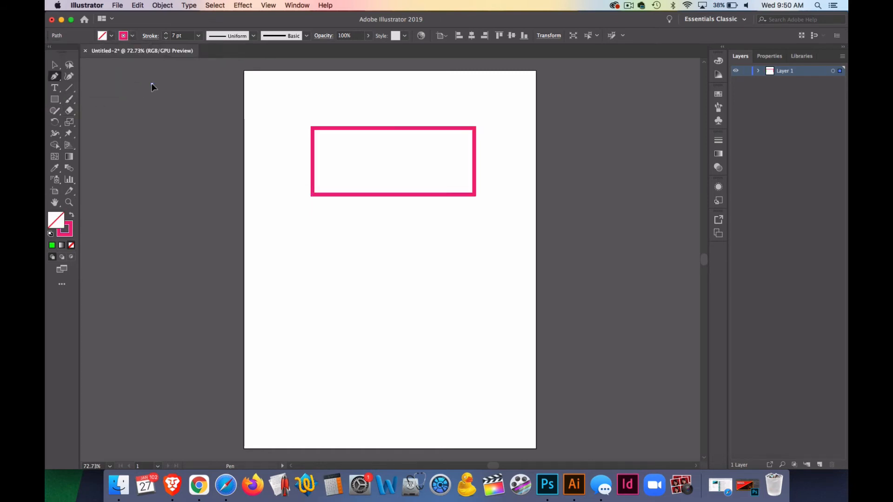
{"action": "left_click", "coordinate": [54, 64]}
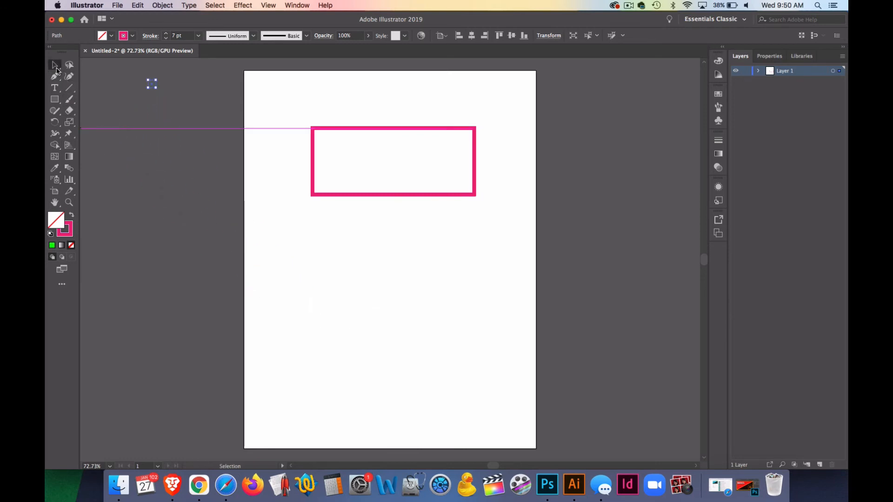
{"action": "left_click", "coordinate": [327, 307]}
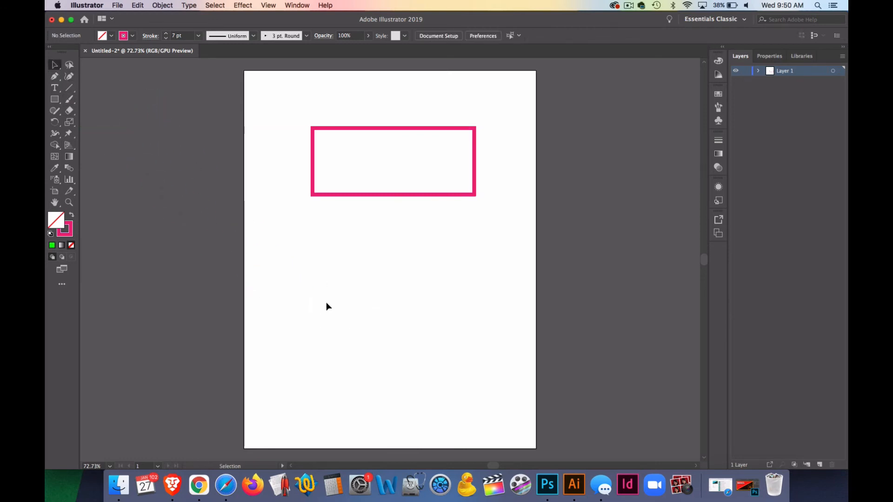
Step: Draw a closed four-sided shape about 5.1 in wide and 1.9 in tall below the first rectangle with the Pen tool
{"action": "left_click", "coordinate": [54, 76]}
{"action": "left_click", "coordinate": [289, 280]}
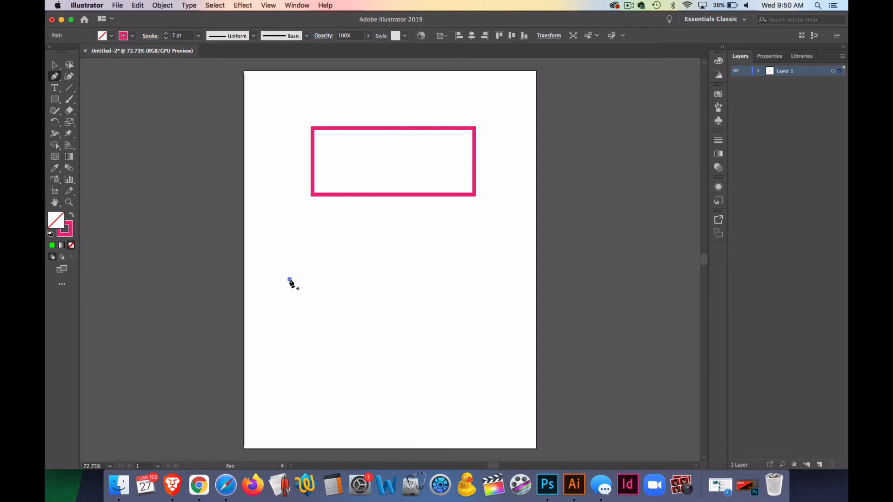
{"action": "left_click", "coordinate": [290, 345]}
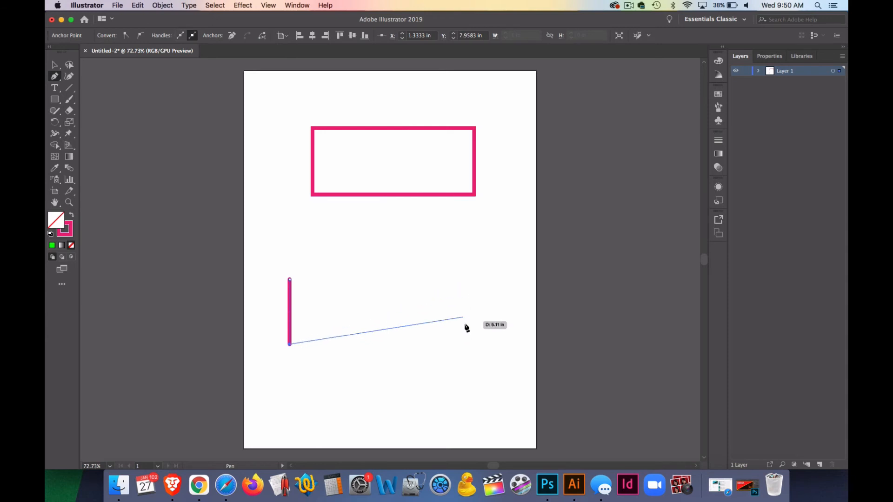
{"action": "left_click", "coordinate": [464, 345]}
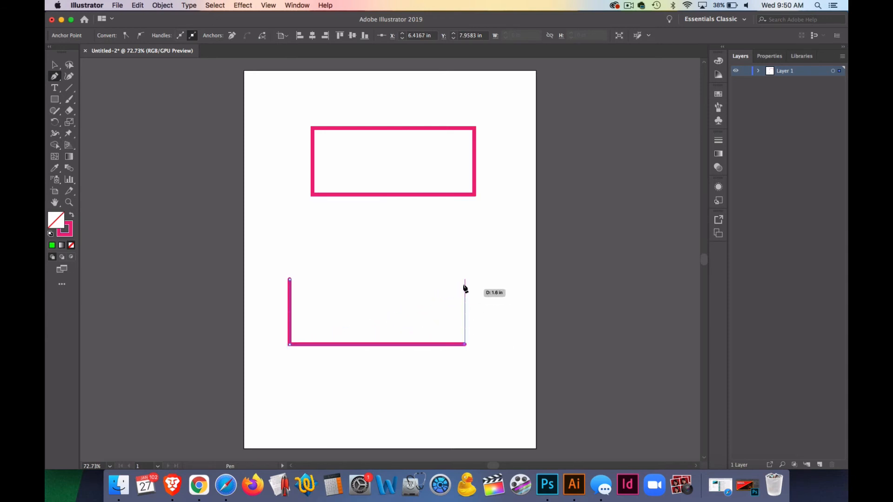
{"action": "left_click", "coordinate": [463, 279]}
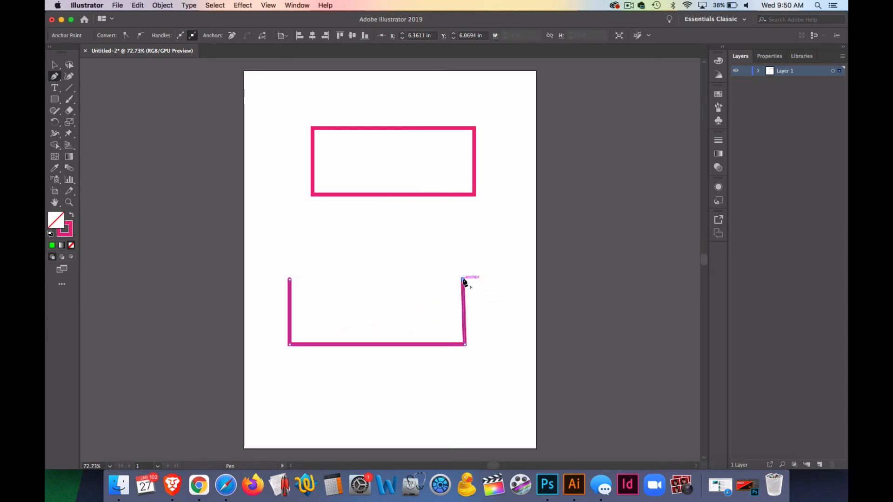
{"action": "left_click", "coordinate": [291, 279]}
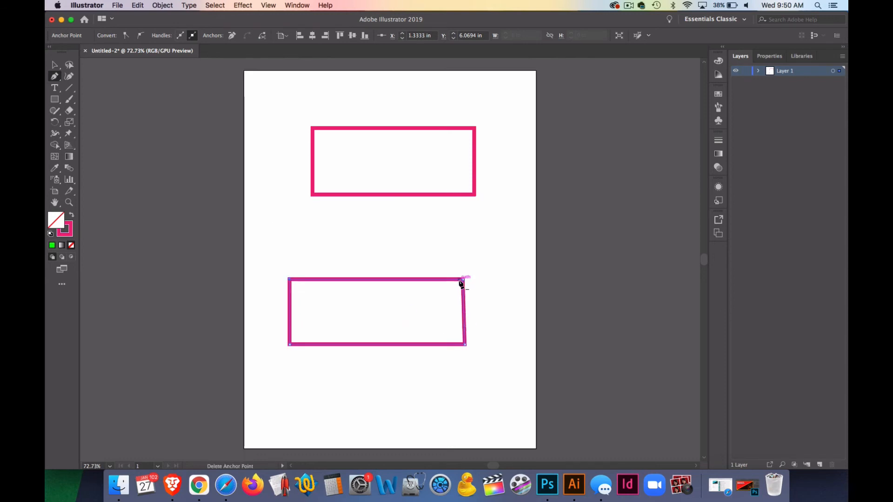
Step: Nudge the lower shape's upper-right anchor to X 6.4444 in with Direct Selection, and undo a trial move of its top edge
{"action": "left_click_drag", "start_coordinate": [55, 69], "coordinate": [61, 96]}
{"action": "left_click_drag", "start_coordinate": [462, 281], "coordinate": [466, 280]}
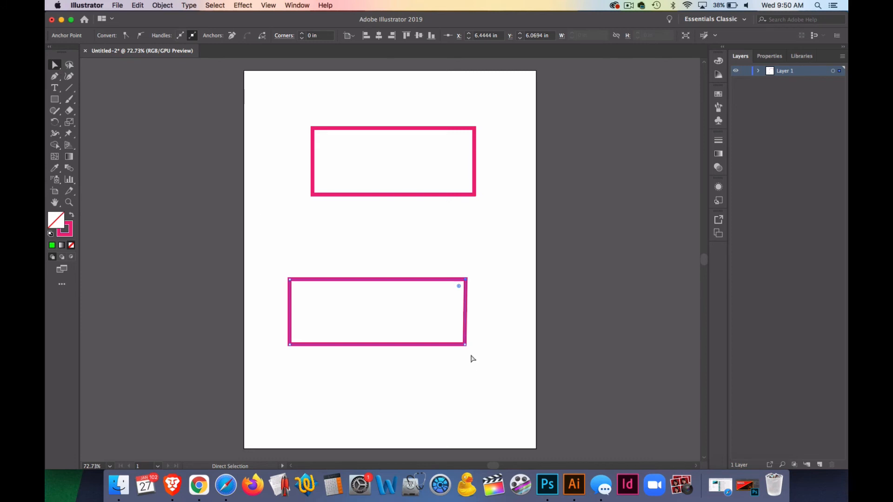
{"action": "left_click_drag", "start_coordinate": [384, 280], "coordinate": [401, 232]}
{"action": "key", "text": "super+z"}
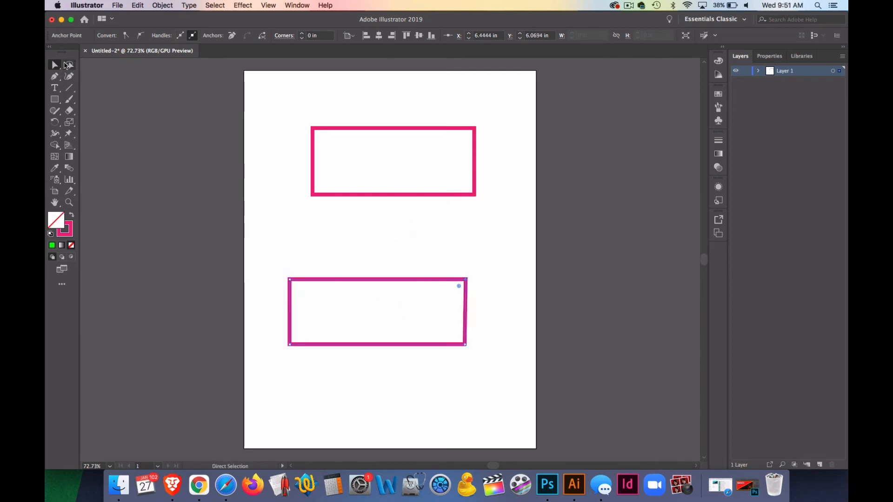
Step: Move the whole lower rectangle up with the Selection tool to just beneath the first rectangle, and deselect it
{"action": "left_click_drag", "start_coordinate": [69, 65], "coordinate": [75, 70]}
{"action": "left_click_drag", "start_coordinate": [365, 280], "coordinate": [382, 210]}
{"action": "left_click", "coordinate": [360, 357]}
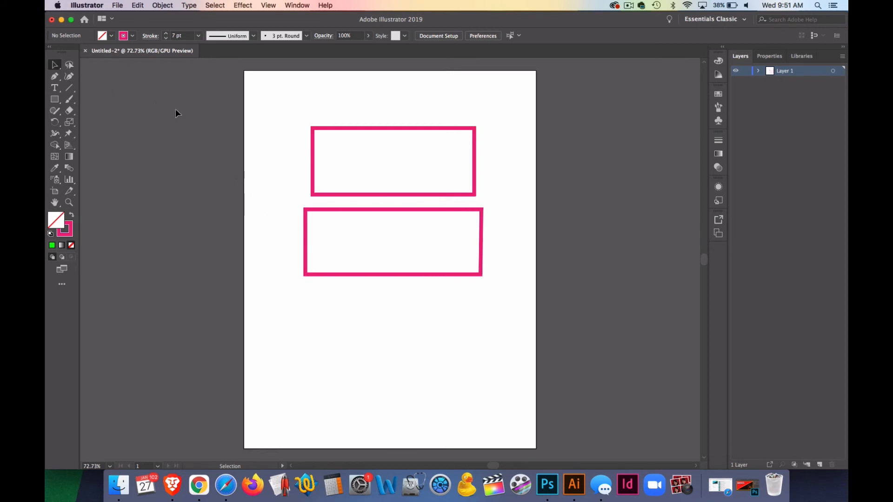
Step: Fill the upper rectangle with yellow, and select the lower rectangle
{"action": "left_click", "coordinate": [337, 130]}
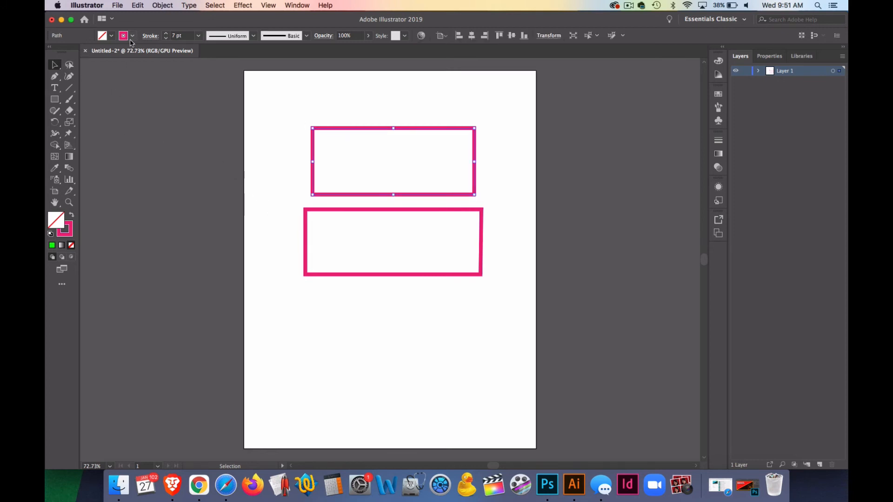
{"action": "left_click", "coordinate": [111, 37]}
{"action": "left_click", "coordinate": [84, 52]}
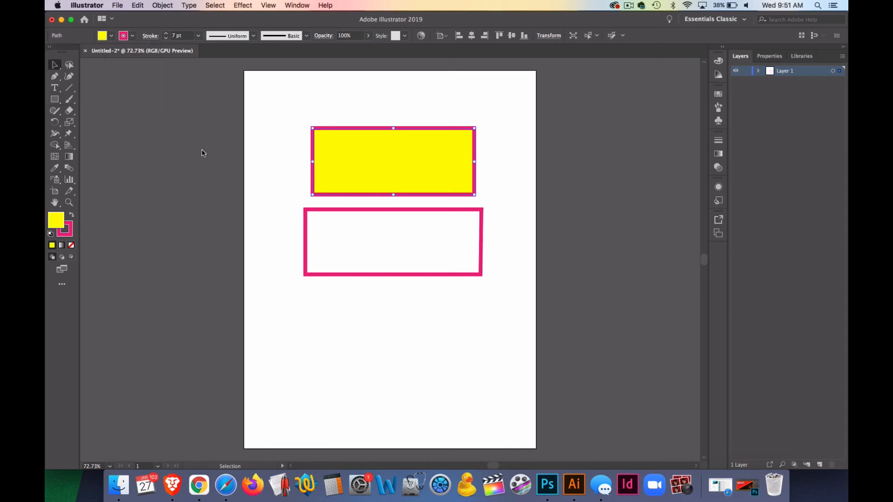
{"action": "left_click", "coordinate": [351, 209]}
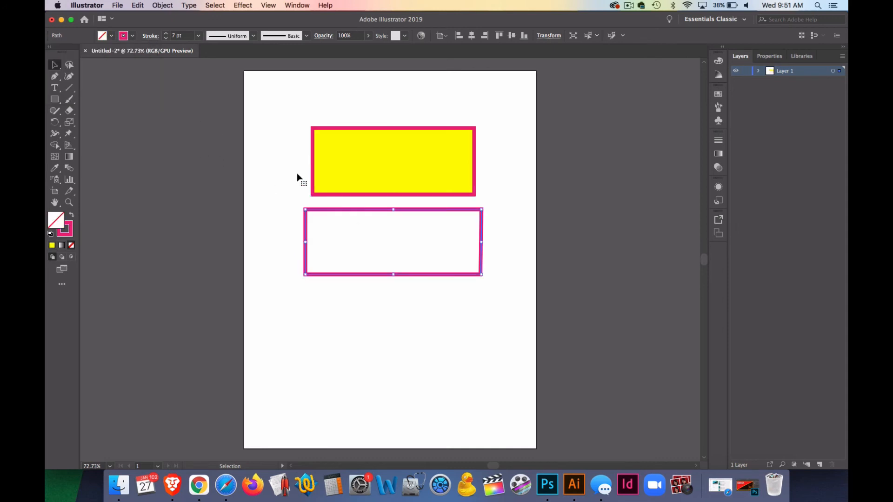
Step: Fill the selected lower rectangle with green, and deselect it
{"action": "left_click", "coordinate": [111, 37]}
{"action": "left_click", "coordinate": [91, 53]}
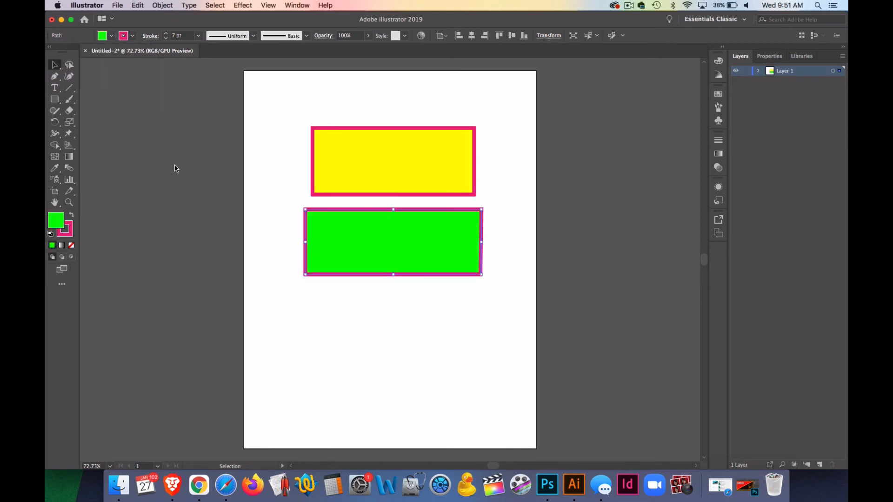
{"action": "left_click", "coordinate": [179, 246]}
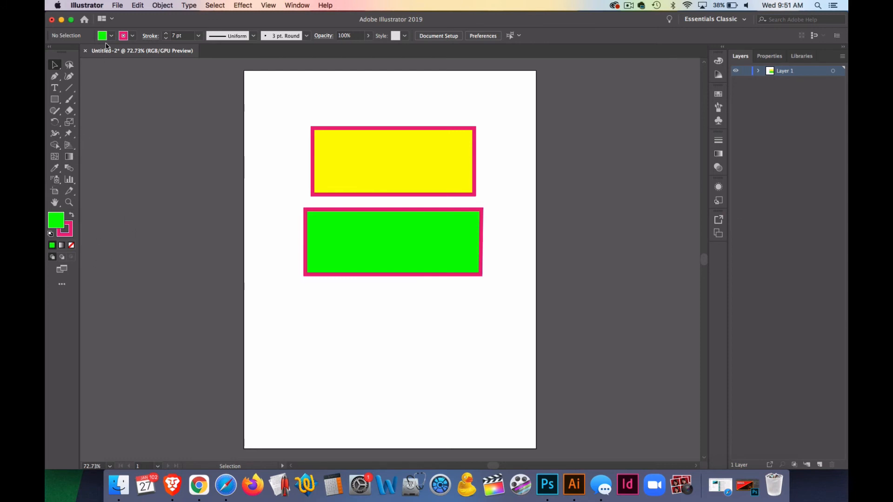
Step: Set the default fill to red and the default stroke to black with nothing selected
{"action": "left_click", "coordinate": [54, 100]}
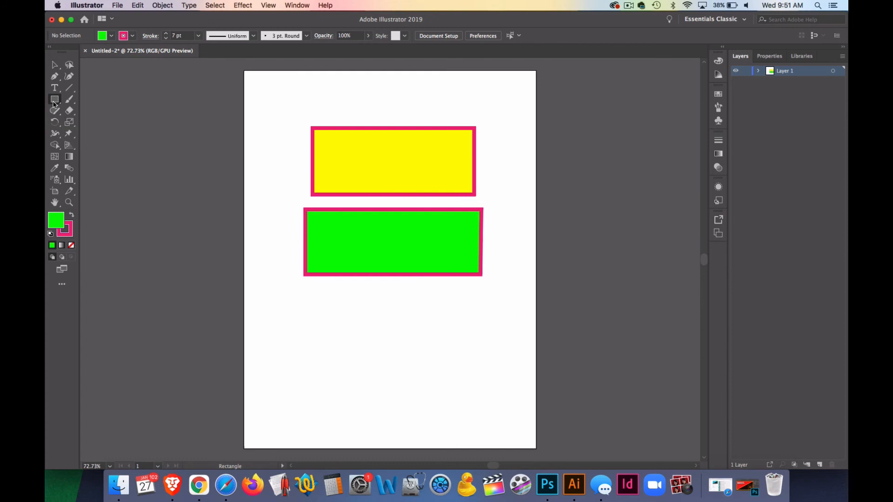
{"action": "left_click", "coordinate": [110, 36]}
{"action": "left_click", "coordinate": [78, 53]}
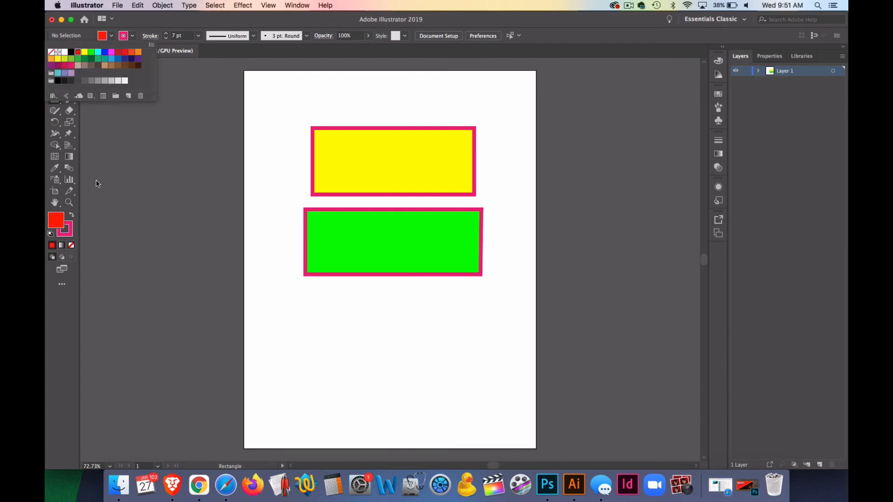
{"action": "left_click", "coordinate": [118, 235]}
{"action": "left_click", "coordinate": [132, 36]}
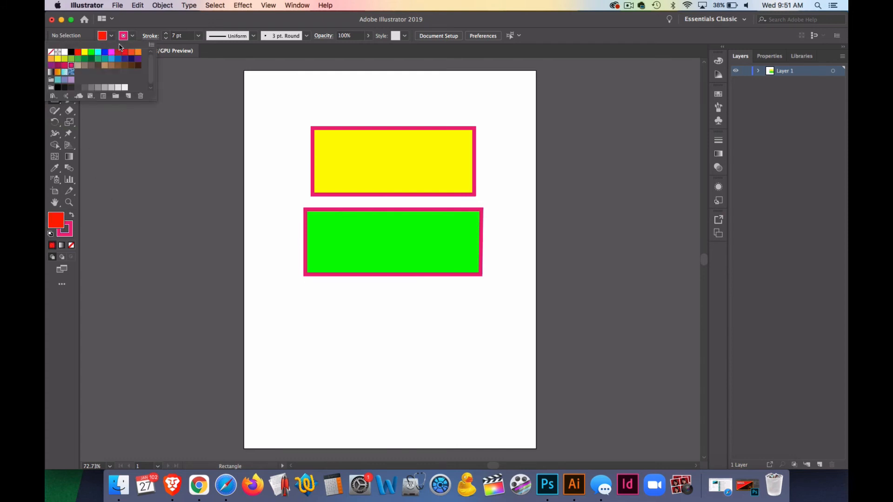
{"action": "left_click", "coordinate": [73, 52]}
{"action": "key", "text": "Escape"}
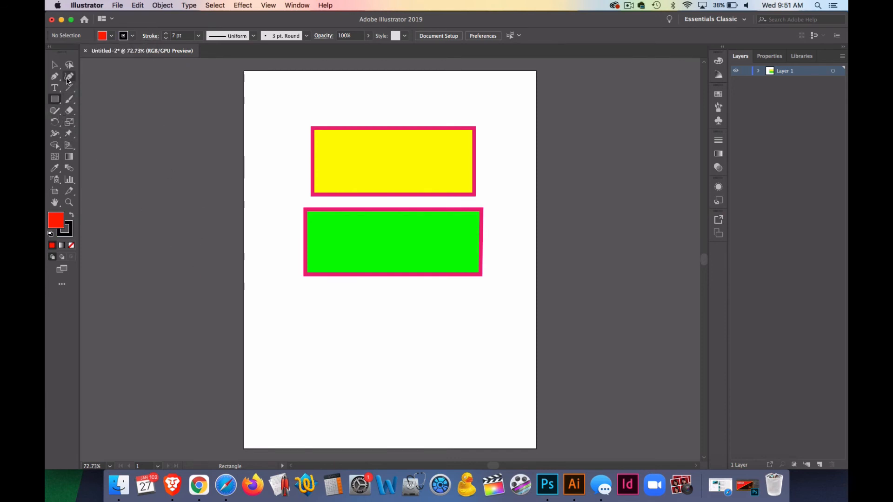
Step: Try to draw a red-filled, black-outlined four-sided shape in the lower part of the page with the Pen tool, and undo its points
{"action": "left_click", "coordinate": [68, 78]}
{"action": "left_click", "coordinate": [55, 76]}
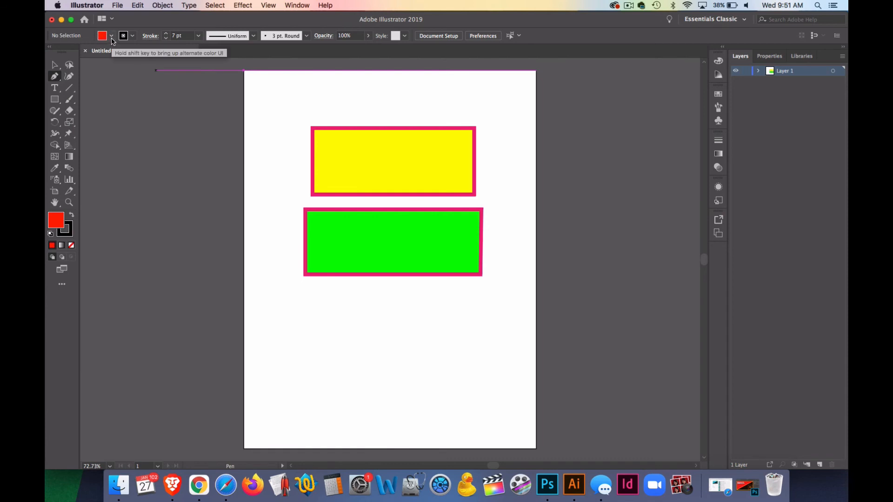
{"action": "left_click", "coordinate": [290, 345]}
{"action": "left_click", "coordinate": [290, 416]}
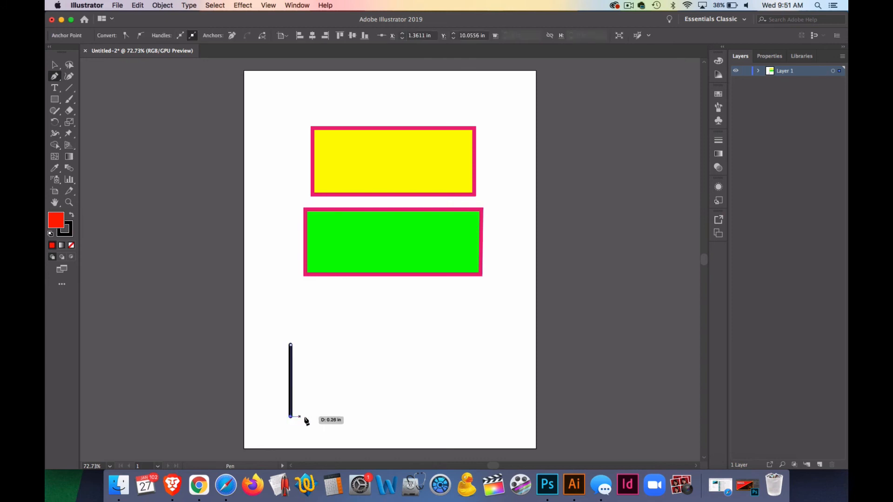
{"action": "left_click", "coordinate": [434, 417]}
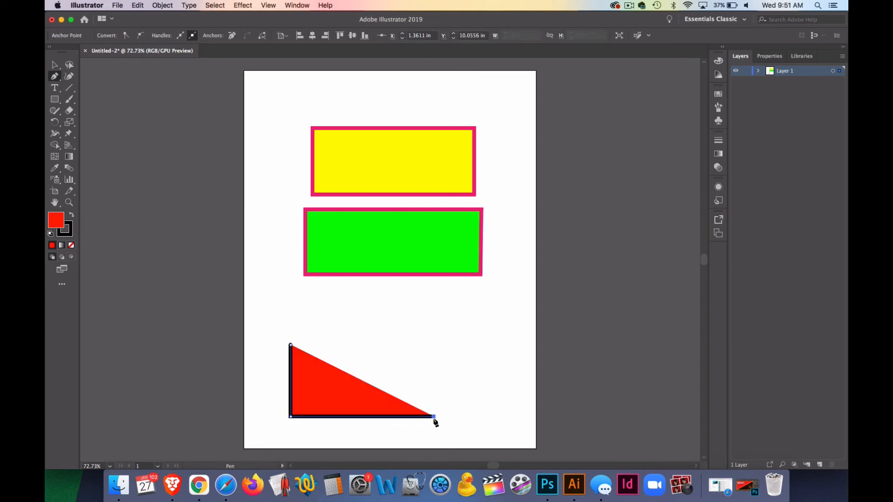
{"action": "left_click", "coordinate": [410, 385]}
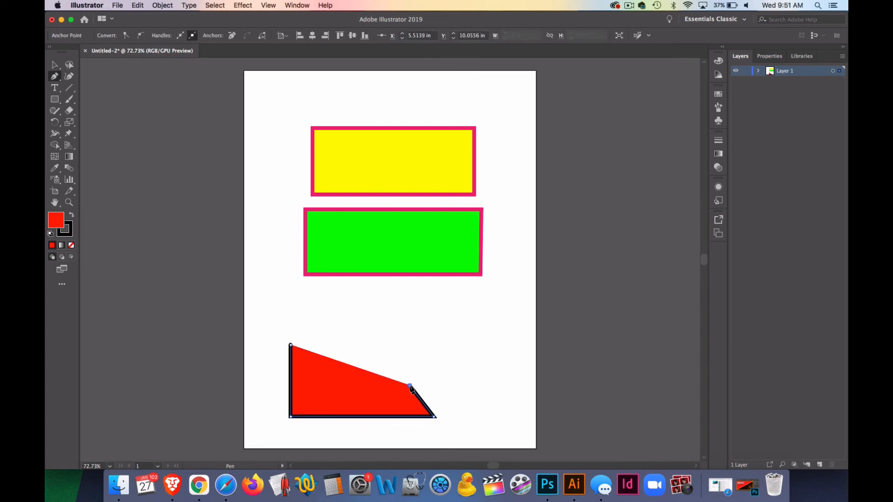
{"action": "left_click", "coordinate": [410, 340]}
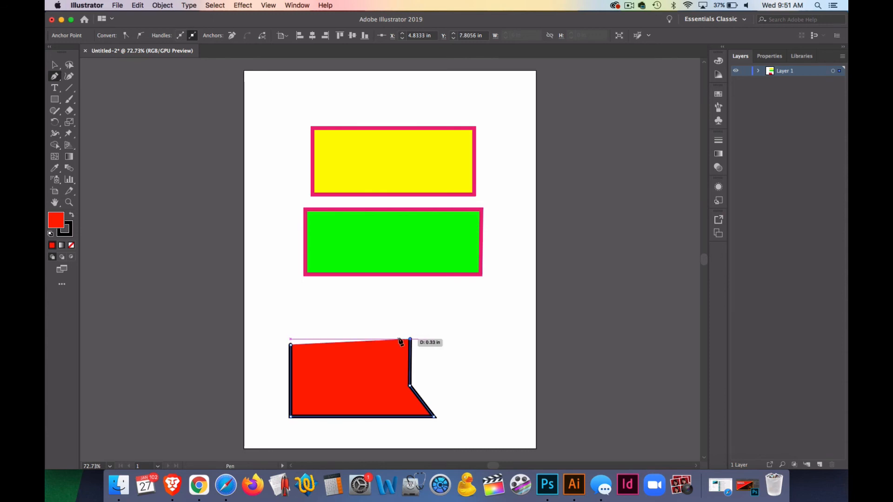
{"action": "key", "text": "cmd+z"}
{"action": "key", "text": "cmd+z"}
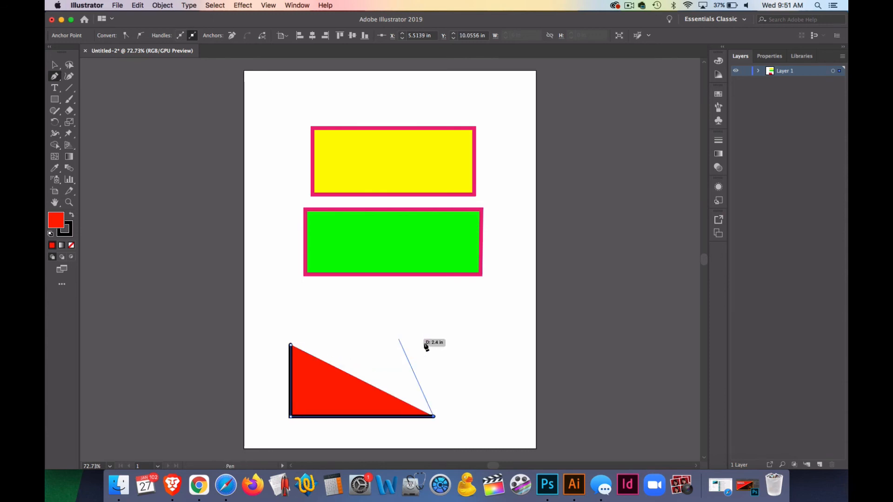
{"action": "left_click", "coordinate": [484, 337]}
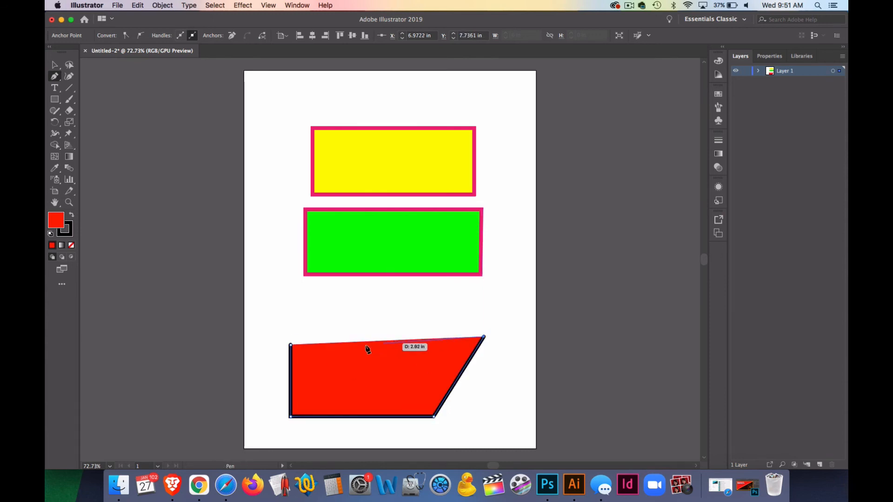
{"action": "left_click", "coordinate": [294, 330]}
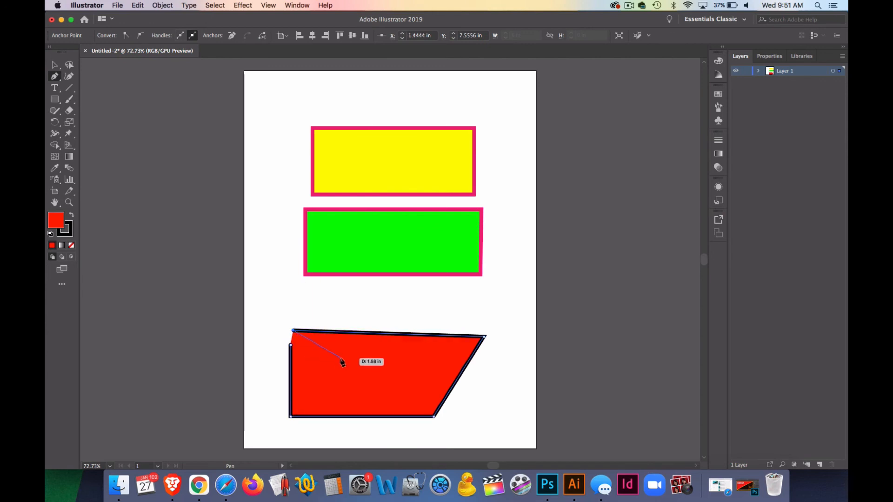
{"action": "key", "text": "cmd+z"}
{"action": "key", "text": "cmd+z"}
{"action": "key", "text": "cmd+z"}
{"action": "key", "text": "cmd+z"}
Step: Try continuing the red-filled path from the remaining anchor with three more points, and undo the entire path
{"action": "left_click", "coordinate": [306, 333]}
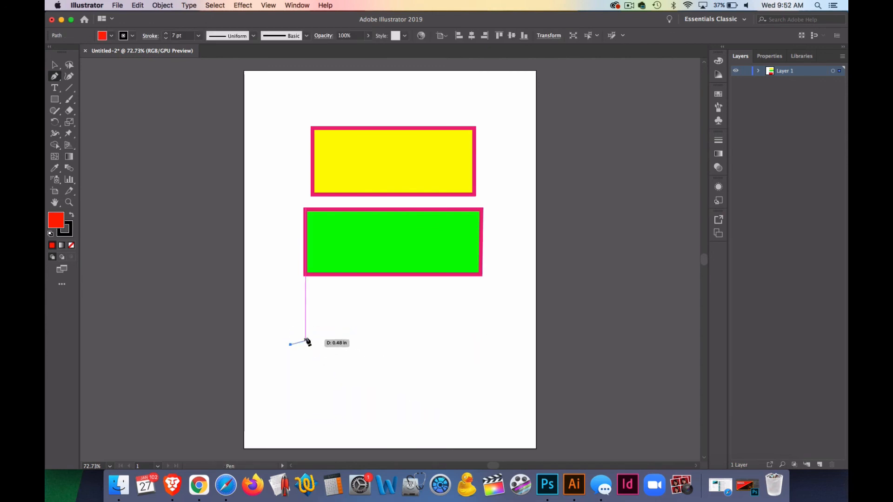
{"action": "left_click", "coordinate": [298, 416]}
{"action": "left_click", "coordinate": [390, 422]}
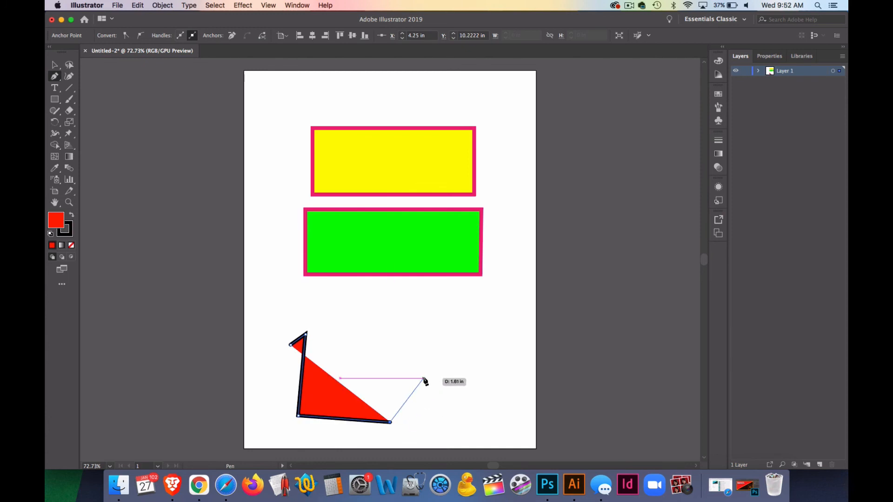
{"action": "key", "text": "cmd+z"}
{"action": "key", "text": "cmd+z"}
{"action": "key", "text": "cmd+z"}
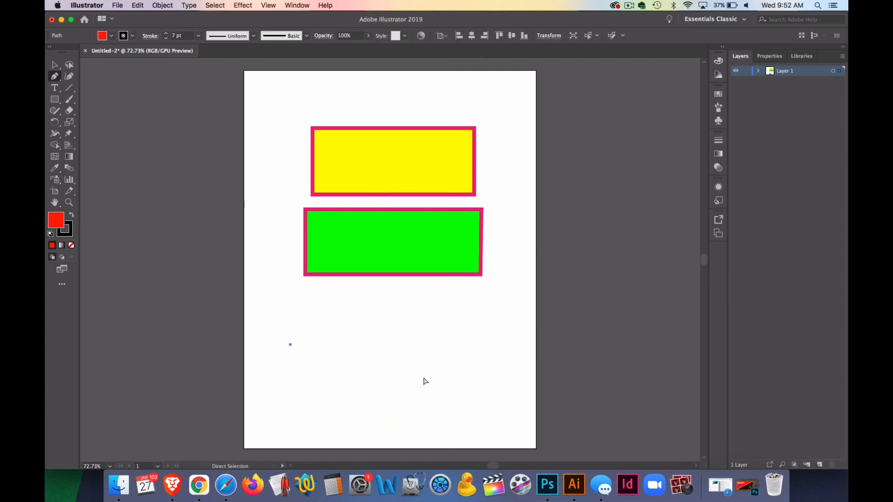
{"action": "key", "text": "cmd+z"}
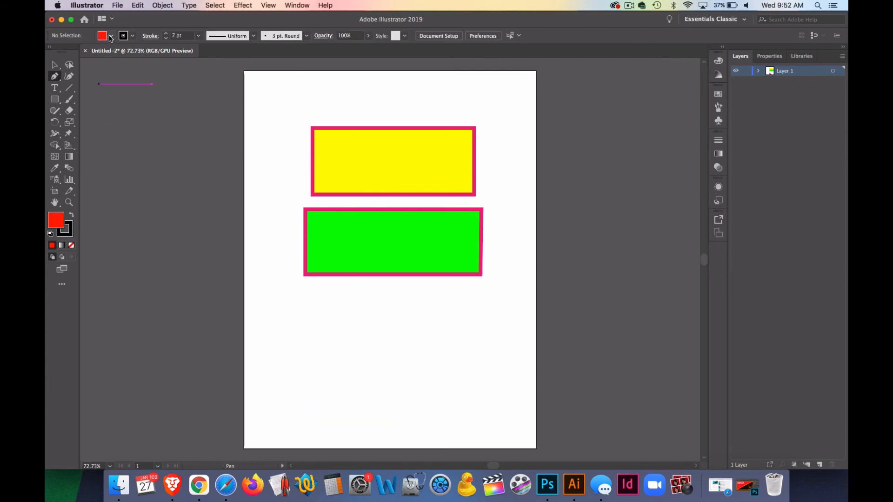
Step: Draw a closed rectangle with no fill, about 5.7 in wide and 2.4 in tall, below the green one with the Pen tool
{"action": "left_click", "coordinate": [112, 36]}
{"action": "left_click", "coordinate": [52, 52]}
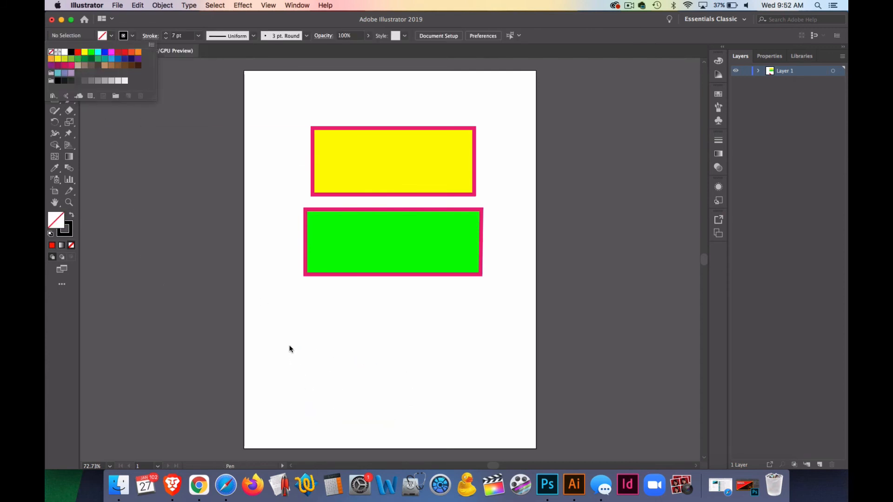
{"action": "left_click", "coordinate": [174, 235]}
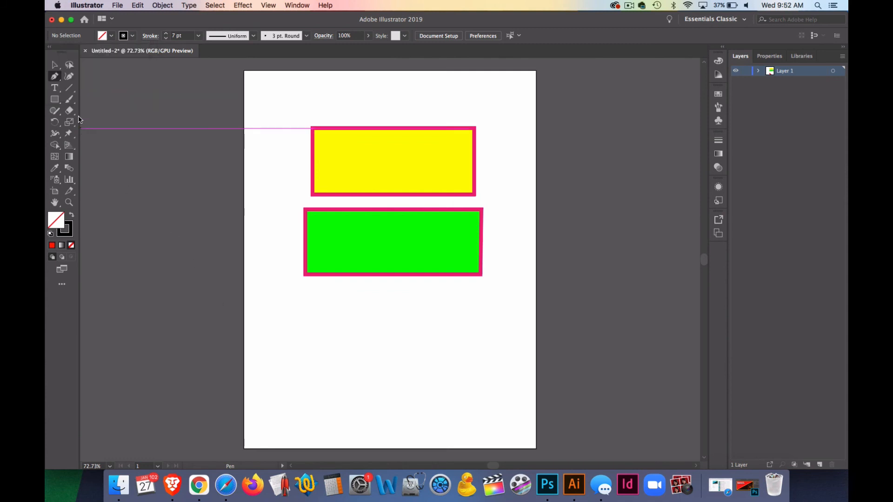
{"action": "left_click", "coordinate": [56, 80]}
{"action": "left_click", "coordinate": [290, 344]}
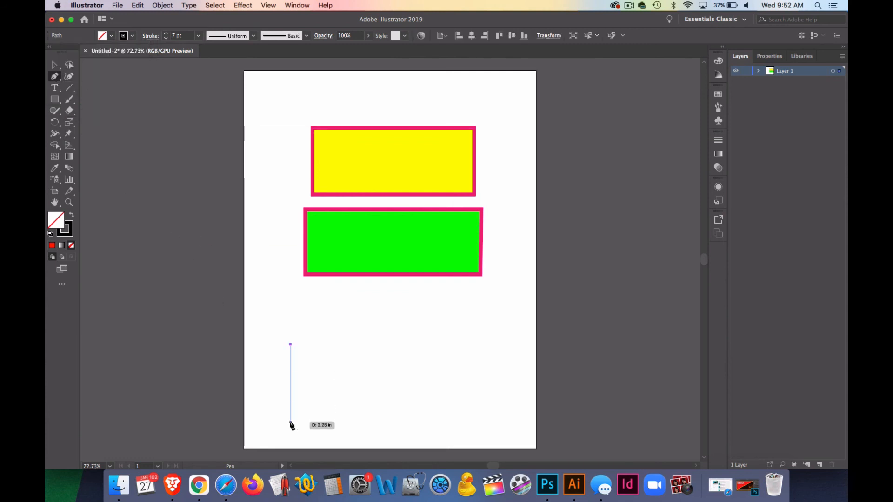
{"action": "left_click", "coordinate": [290, 422]}
{"action": "left_click", "coordinate": [486, 422]}
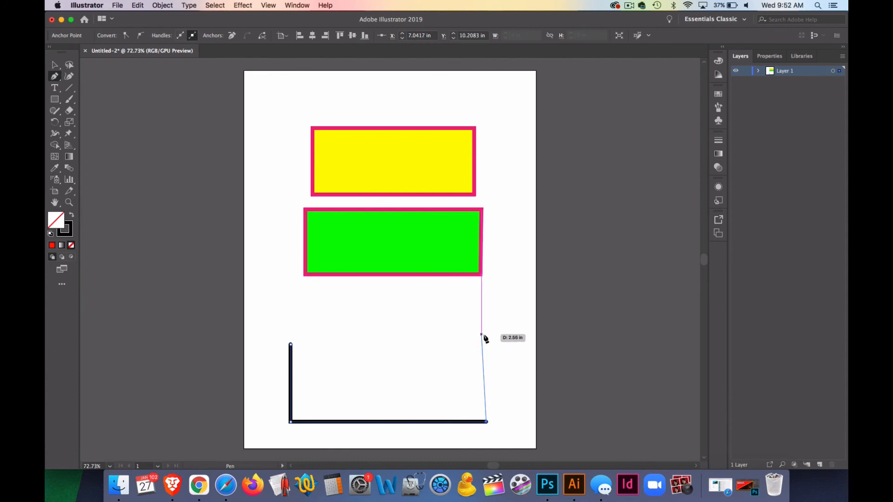
{"action": "left_click", "coordinate": [486, 339]}
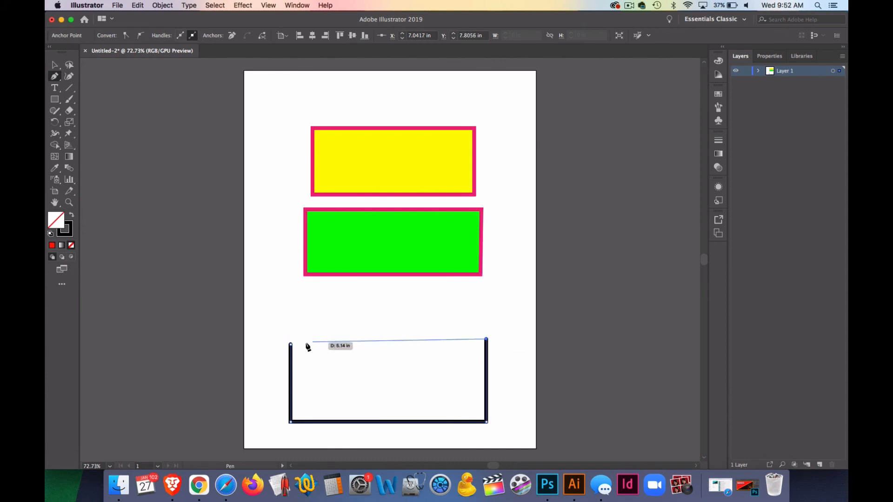
{"action": "left_click", "coordinate": [290, 343]}
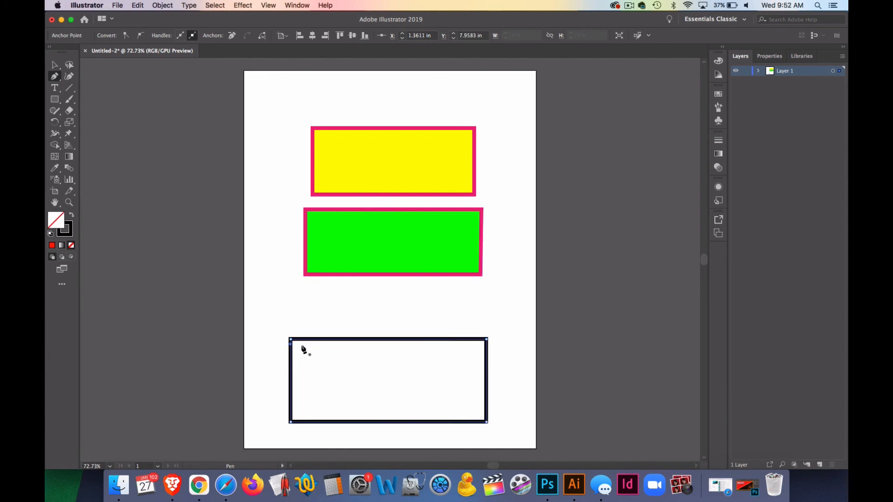
Step: Select the whole black-outlined rectangle with the Selection tool, and fill it with RGB Magenta
{"action": "key", "text": "v"}
{"action": "left_click", "coordinate": [348, 340]}
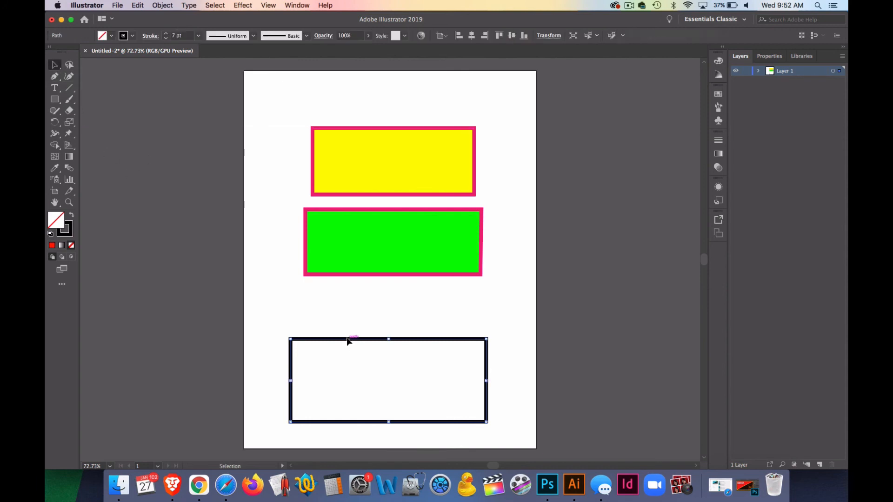
{"action": "left_click", "coordinate": [111, 36]}
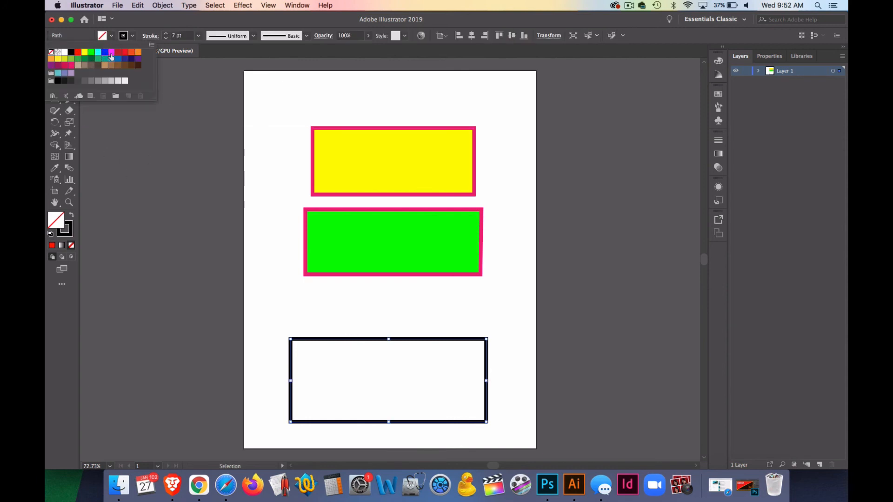
{"action": "left_click", "coordinate": [111, 52]}
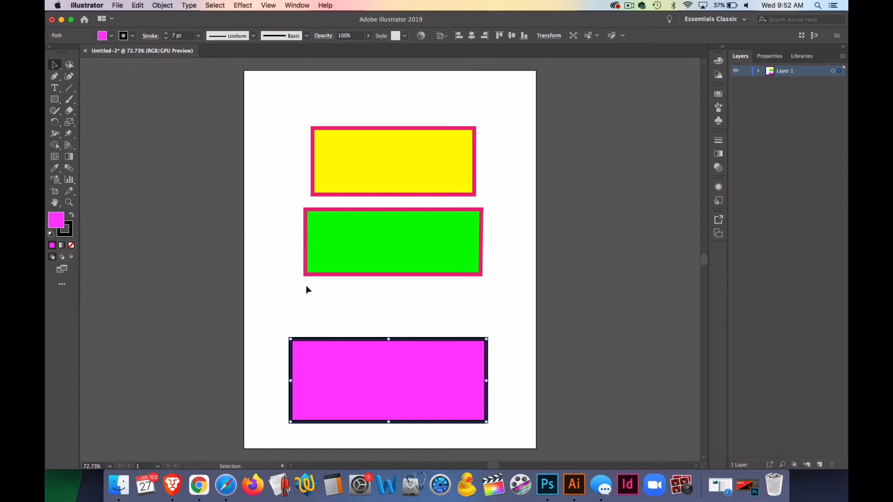
Step: Try a fill of None on the bottom rectangle, and set it back to RGB Magenta
{"action": "left_click", "coordinate": [112, 36]}
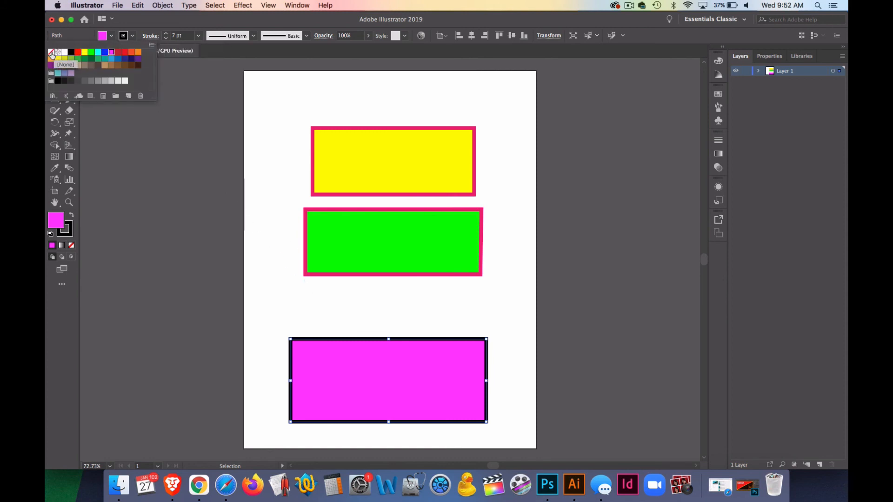
{"action": "left_click", "coordinate": [51, 53]}
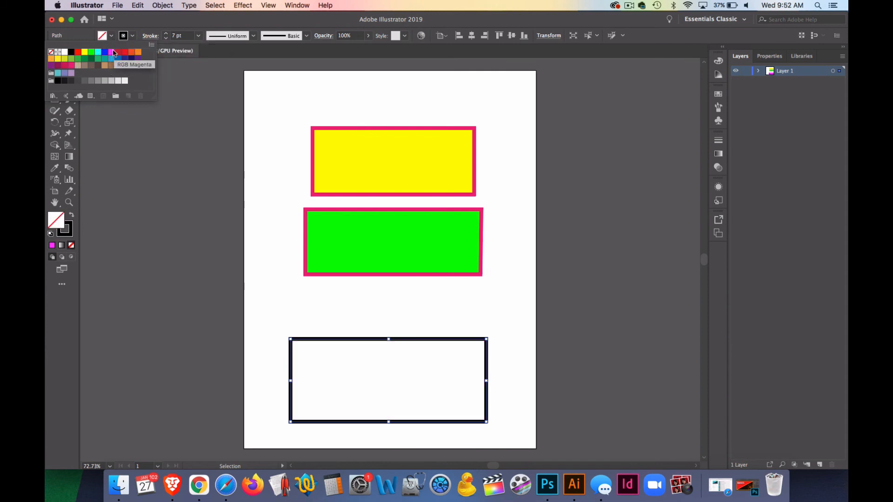
{"action": "left_click", "coordinate": [112, 51]}
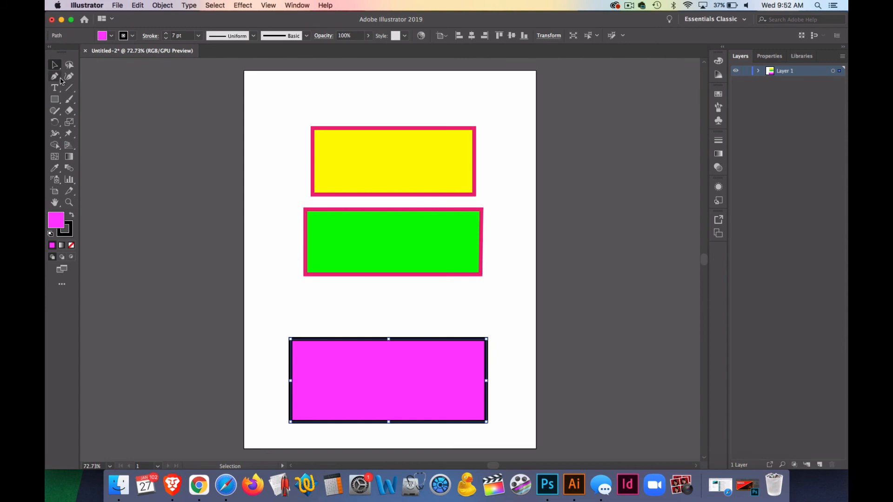
Step: Move the whole magenta rectangle up to just beneath the green one with the Selection tool
{"action": "left_click", "coordinate": [54, 65]}
{"action": "left_click", "coordinate": [99, 69]}
{"action": "left_click_drag", "start_coordinate": [343, 340], "coordinate": [353, 297]}
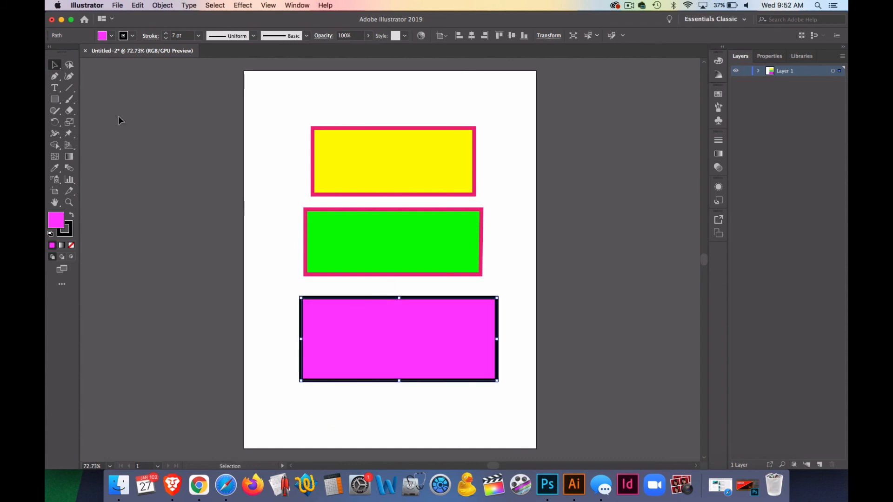
Step: With Direct Selection, shift the magenta shape's upper-left corner to X 2.51, Y 6.93 in, and pull that corner anchor inward to X 4.3472, Y 8.375 in
{"action": "left_click", "coordinate": [56, 66]}
{"action": "left_click", "coordinate": [82, 97]}
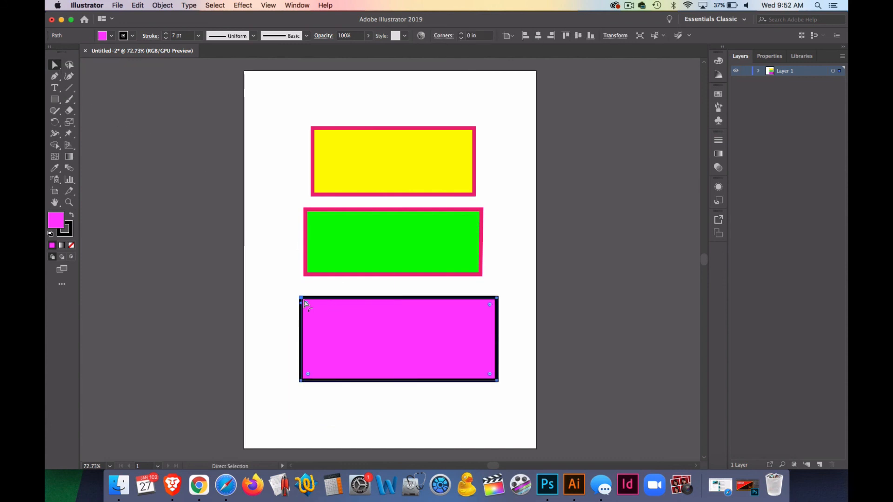
{"action": "left_click_drag", "start_coordinate": [300, 298], "coordinate": [330, 309]}
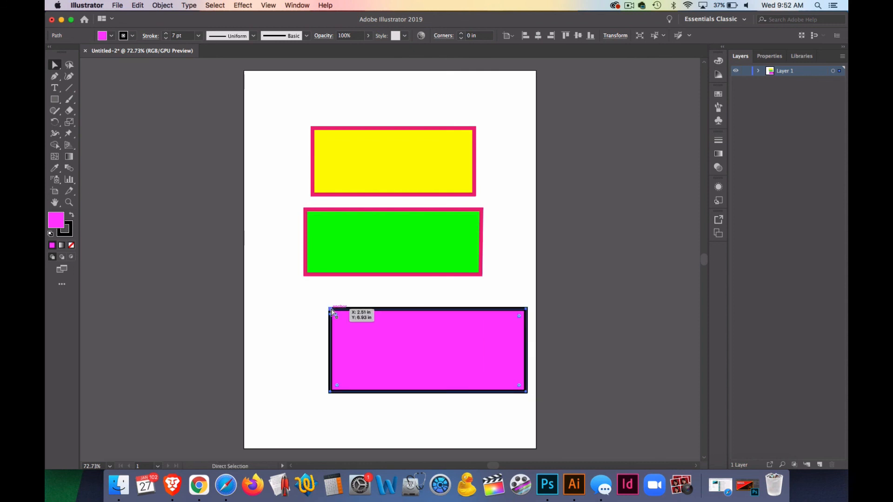
{"action": "left_click", "coordinate": [331, 309]}
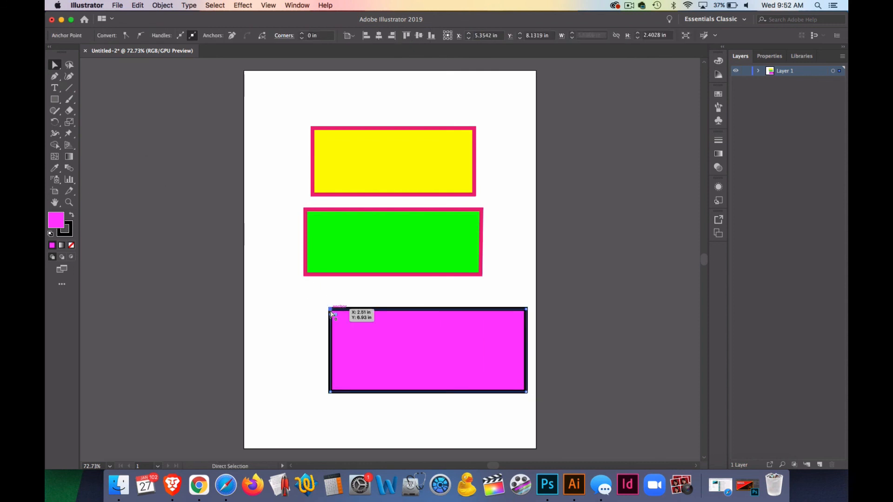
{"action": "left_click_drag", "start_coordinate": [330, 313], "coordinate": [394, 358]}
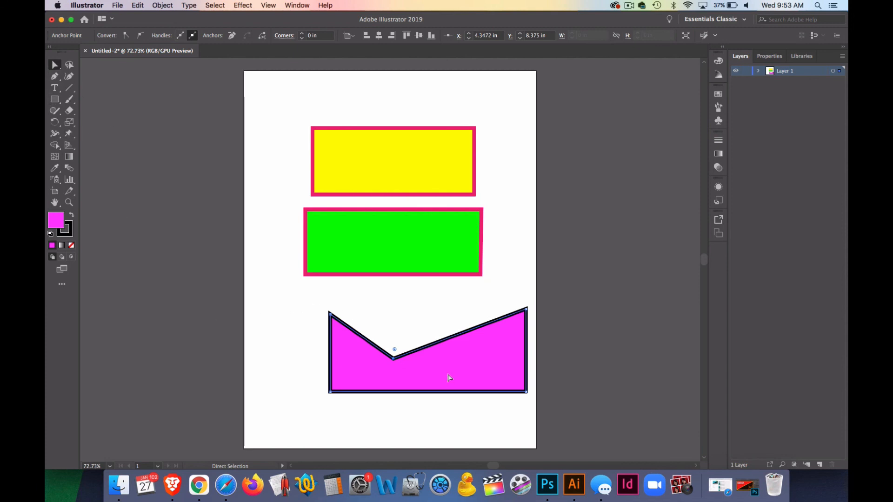
Step: Move the whole notched magenta shape up and left to beneath the green rectangle with the Selection tool, and deselect it
{"action": "left_click", "coordinate": [54, 65]}
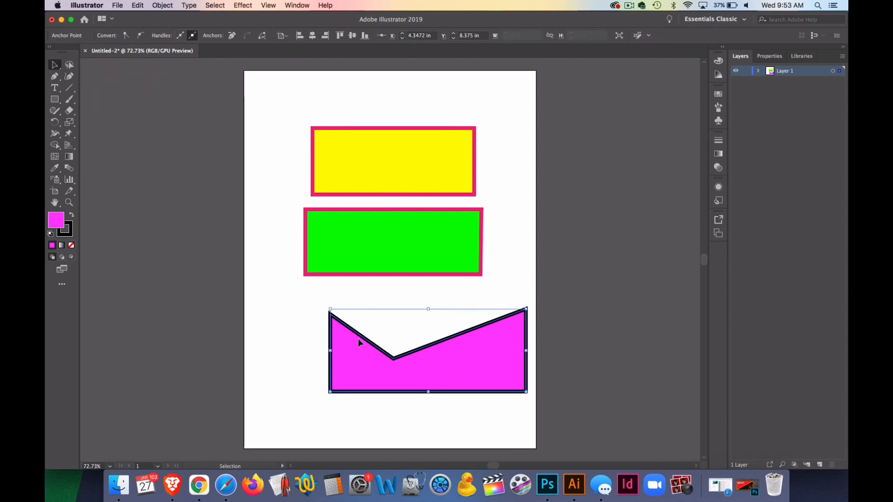
{"action": "left_click_drag", "start_coordinate": [457, 344], "coordinate": [402, 323]}
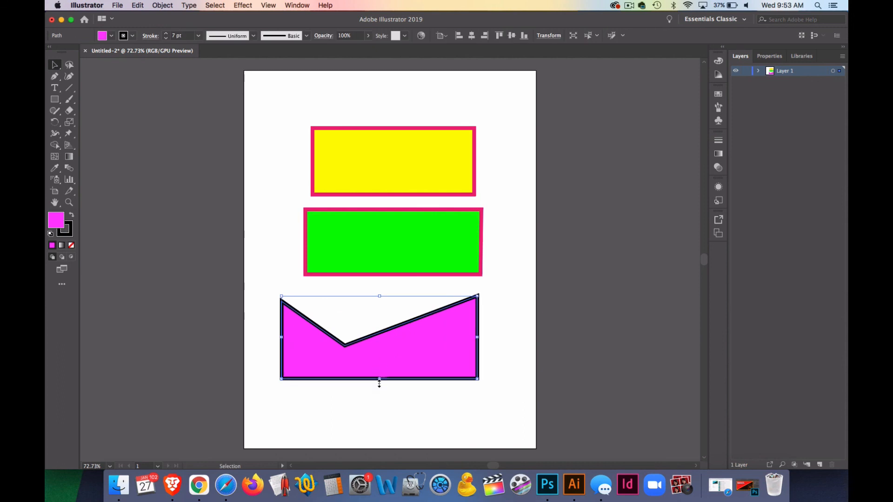
{"action": "left_click", "coordinate": [382, 406]}
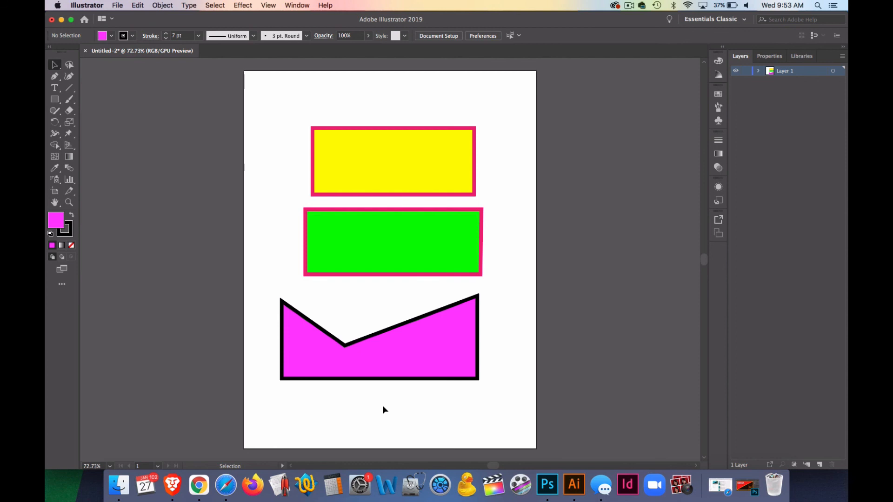
Step: Show the Pen tool's variants, and choose the Essentials Classic workspace
{"action": "left_click", "coordinate": [52, 76]}
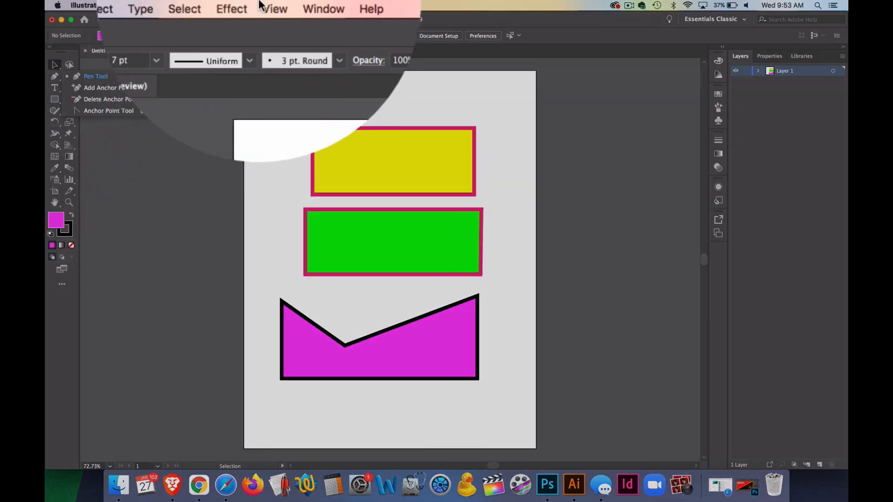
{"action": "left_click", "coordinate": [297, 5]}
{"action": "mouse_move", "coordinate": [317, 87]}
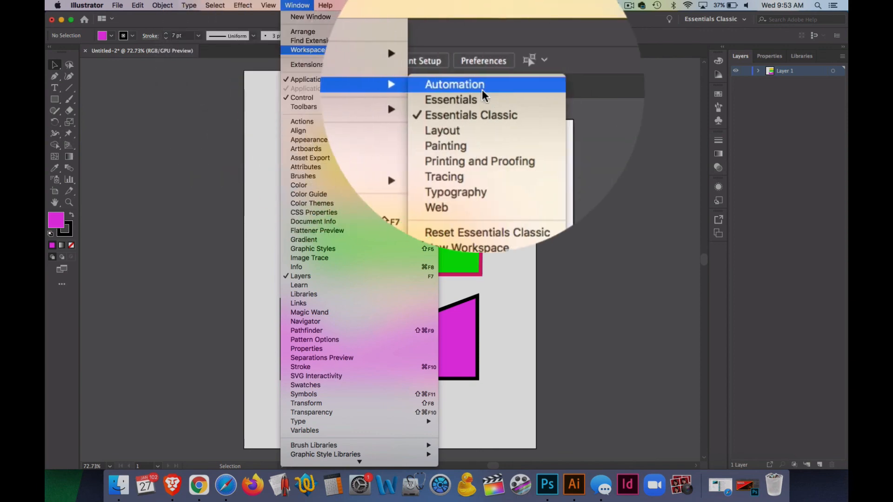
{"action": "left_click", "coordinate": [490, 115]}
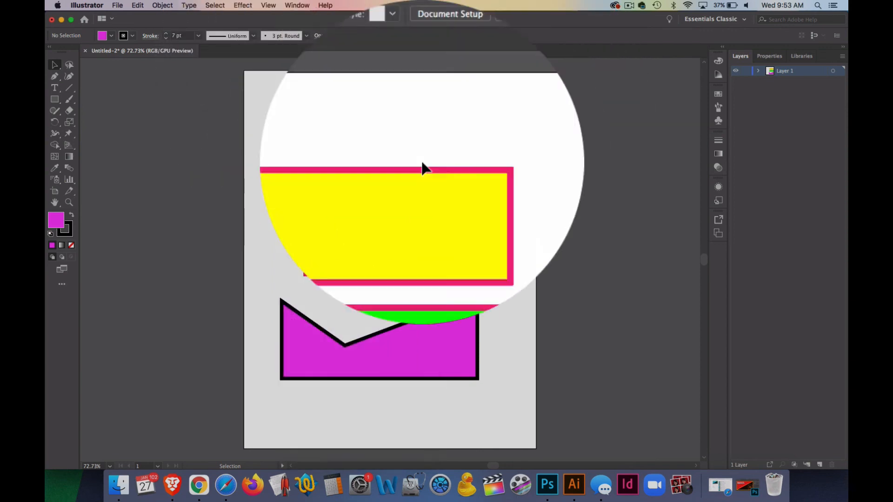
Step: Pull the tools panel out of its dock, and restore the layout with Reset Essentials Classic
{"action": "left_click_drag", "start_coordinate": [67, 82], "coordinate": [205, 117]}
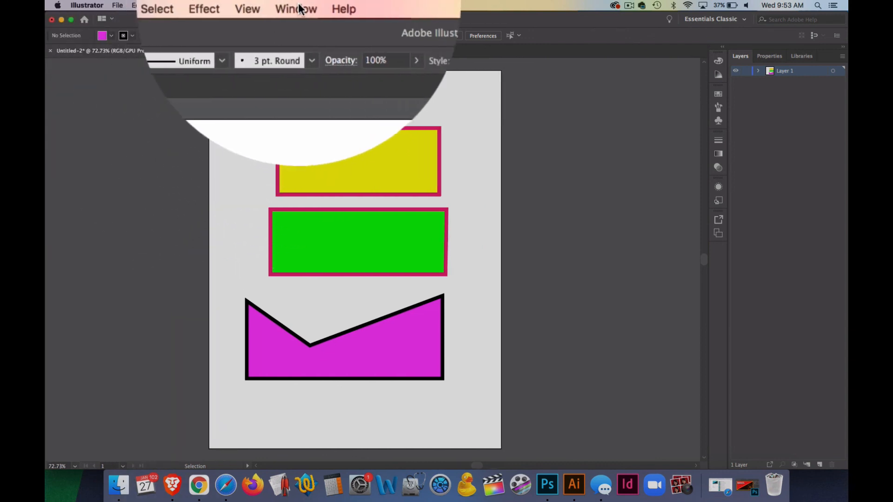
{"action": "left_click", "coordinate": [297, 5]}
{"action": "mouse_move", "coordinate": [322, 84]}
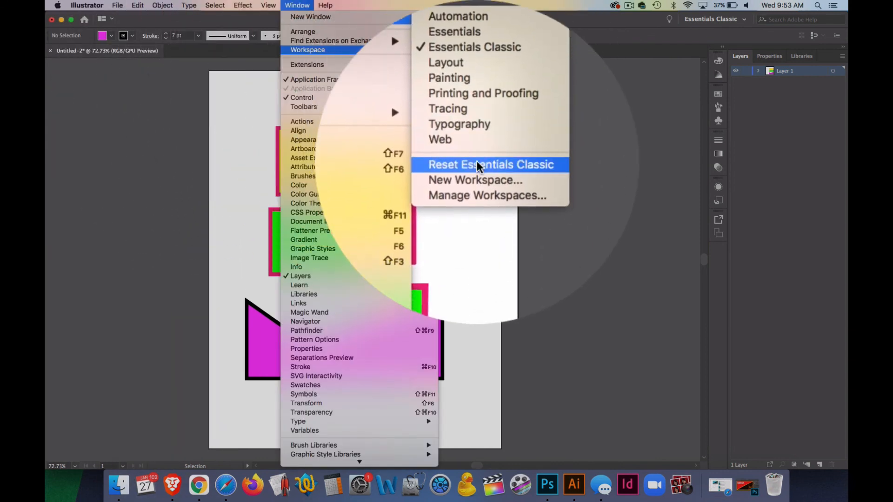
{"action": "left_click", "coordinate": [476, 161]}
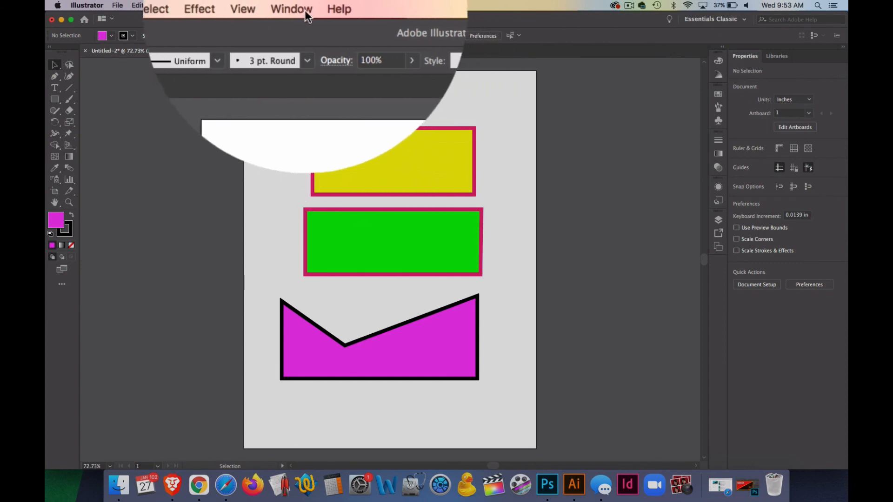
Step: Show the Layers panel, dock it alongside Properties and Libraries, and collapse the remaining Asset Export and Artboards group
{"action": "left_click", "coordinate": [297, 6]}
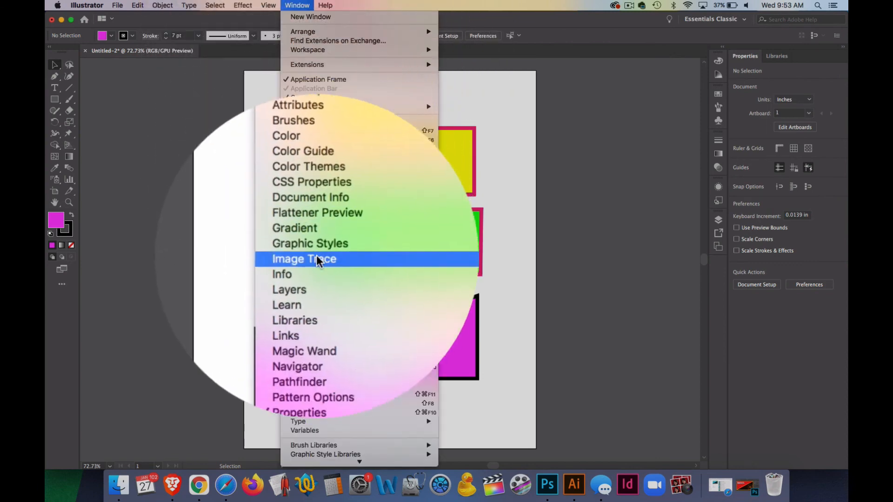
{"action": "left_click", "coordinate": [316, 276]}
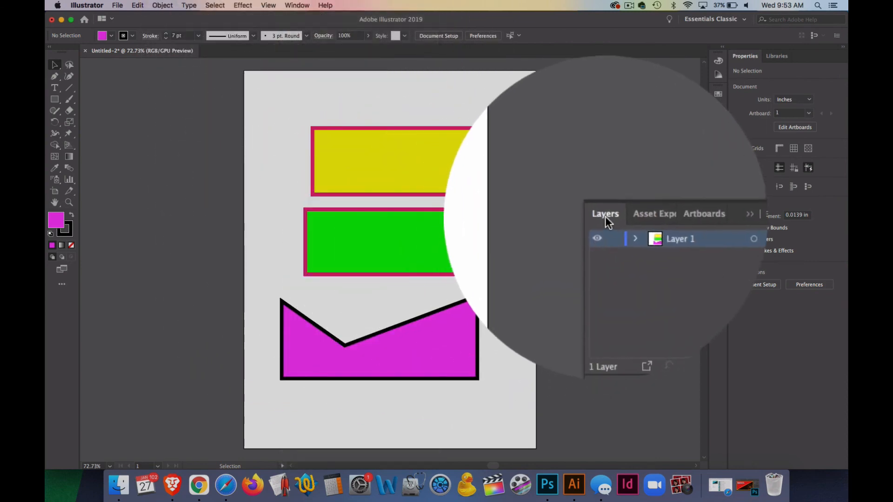
{"action": "left_click_drag", "start_coordinate": [605, 217], "coordinate": [687, 99]}
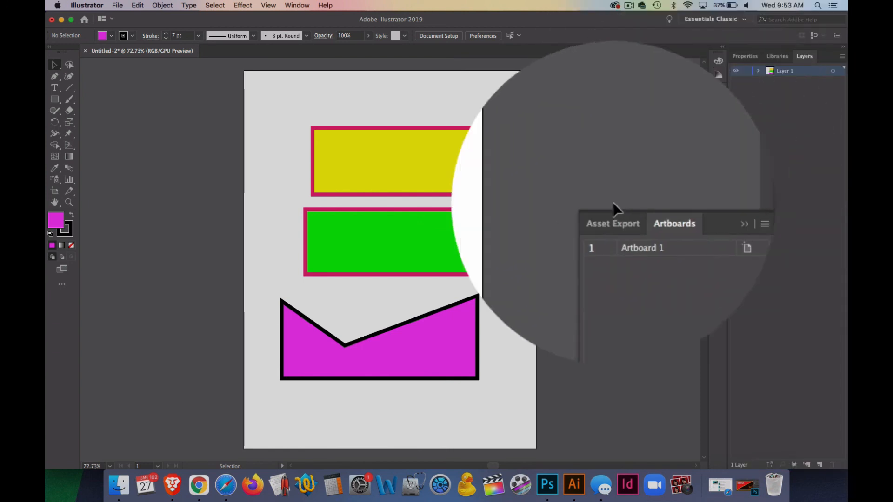
{"action": "left_click", "coordinate": [687, 216]}
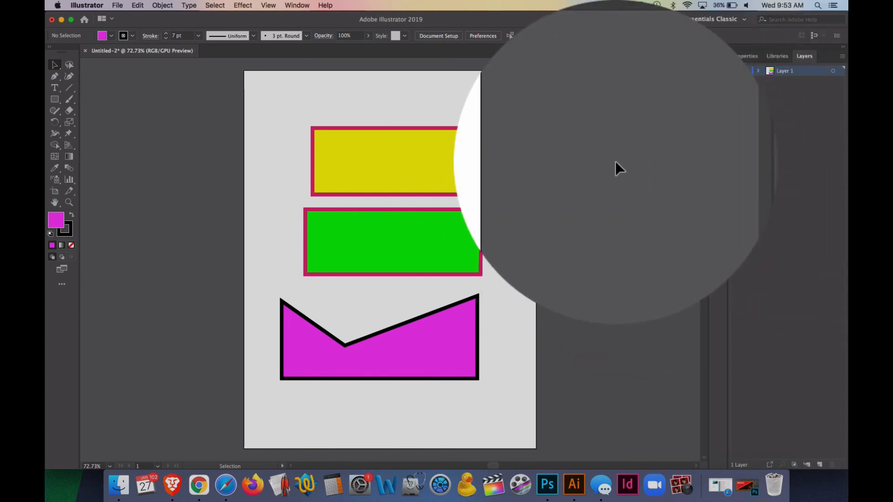